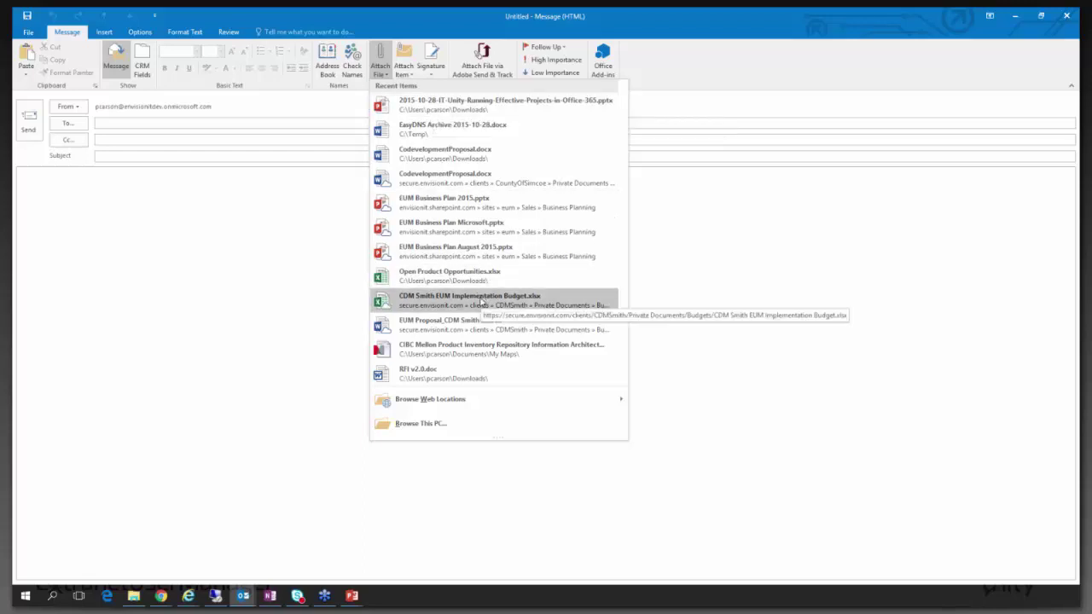
Step: Attach CDM Smith EUM Implementation Budget.xlsx, then close the message without saving it
click(481, 299)
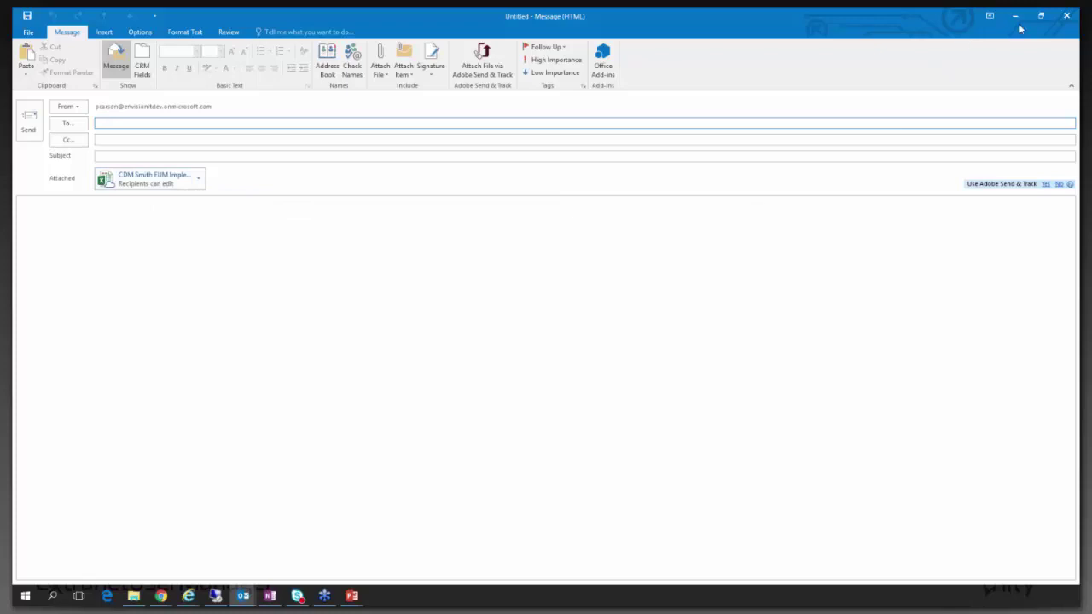
click(1066, 17)
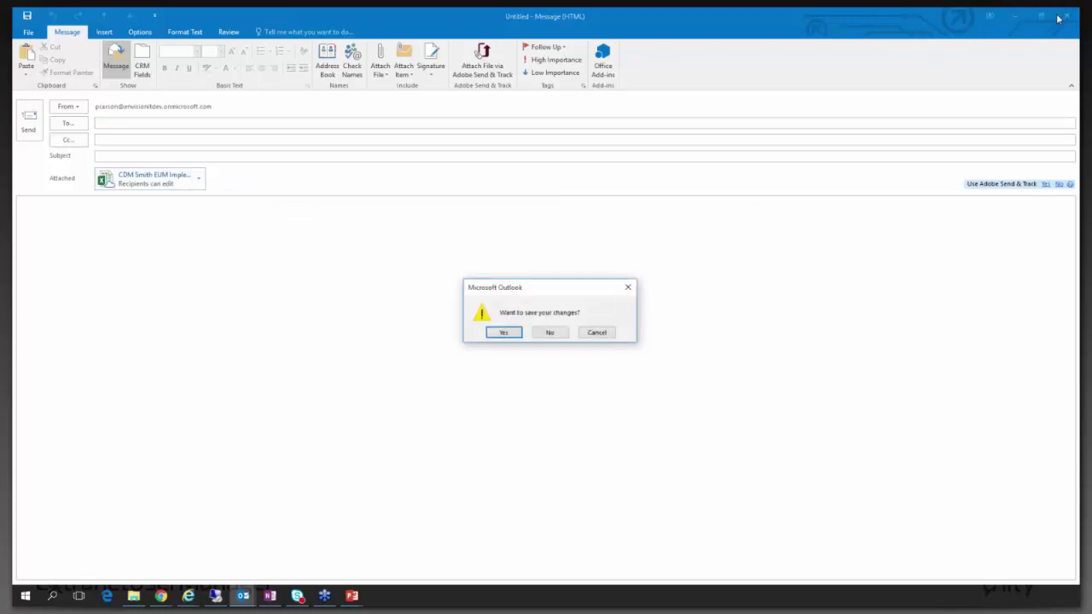
click(550, 333)
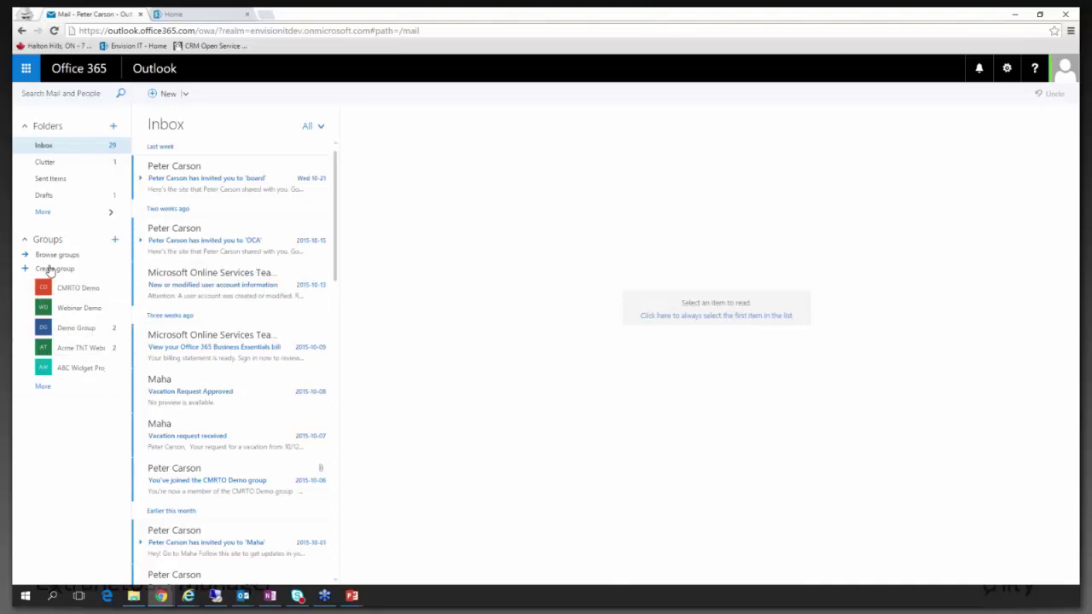
Step: Create the group 'IT Unity Webinar' and skip adding members for now
click(50, 270)
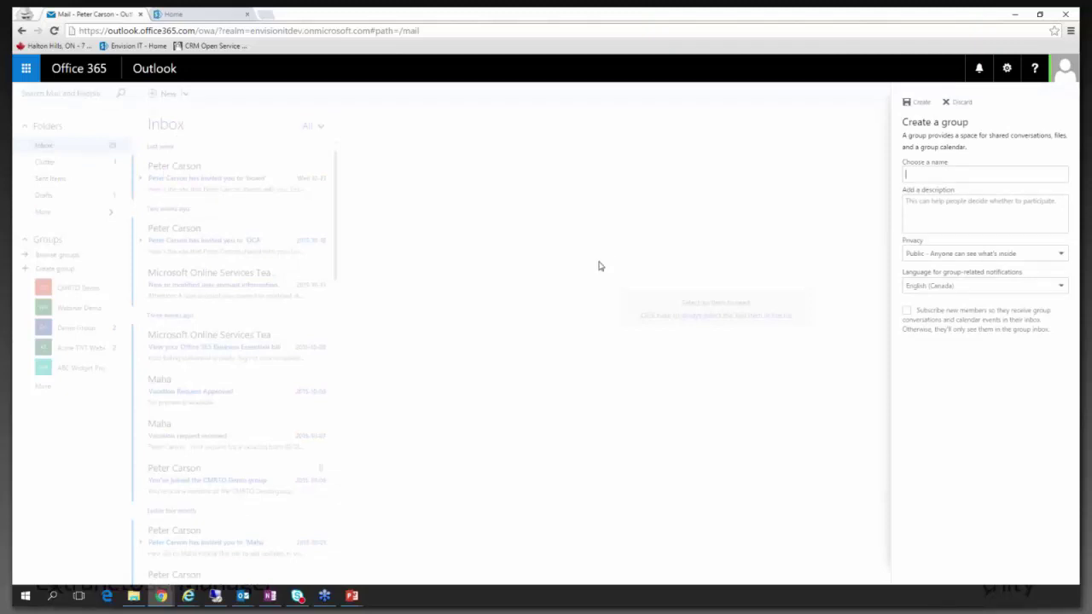
text(IT U)
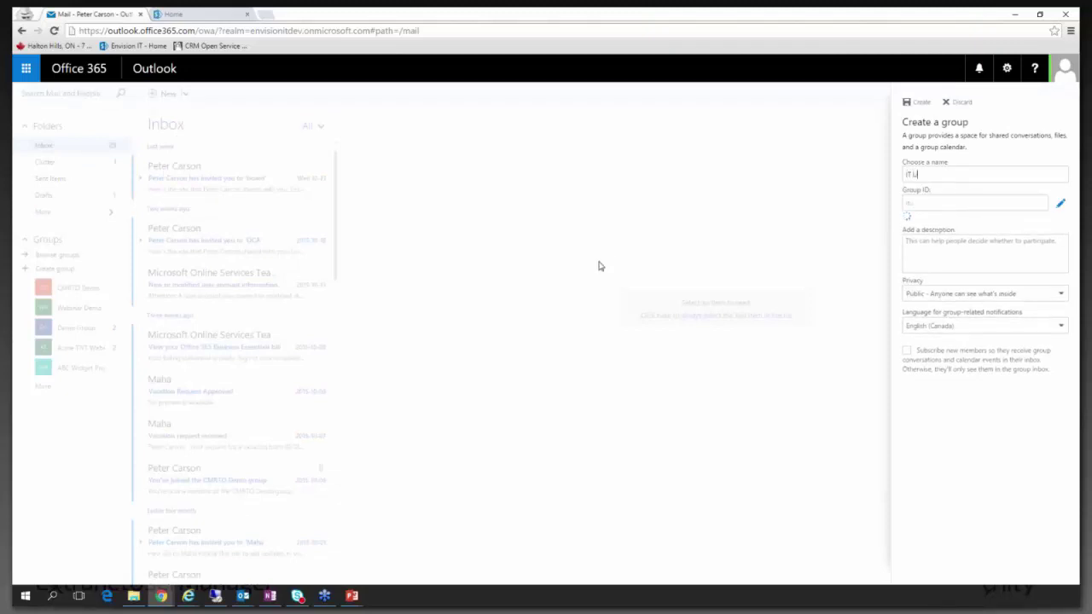
text(nity Webinar)
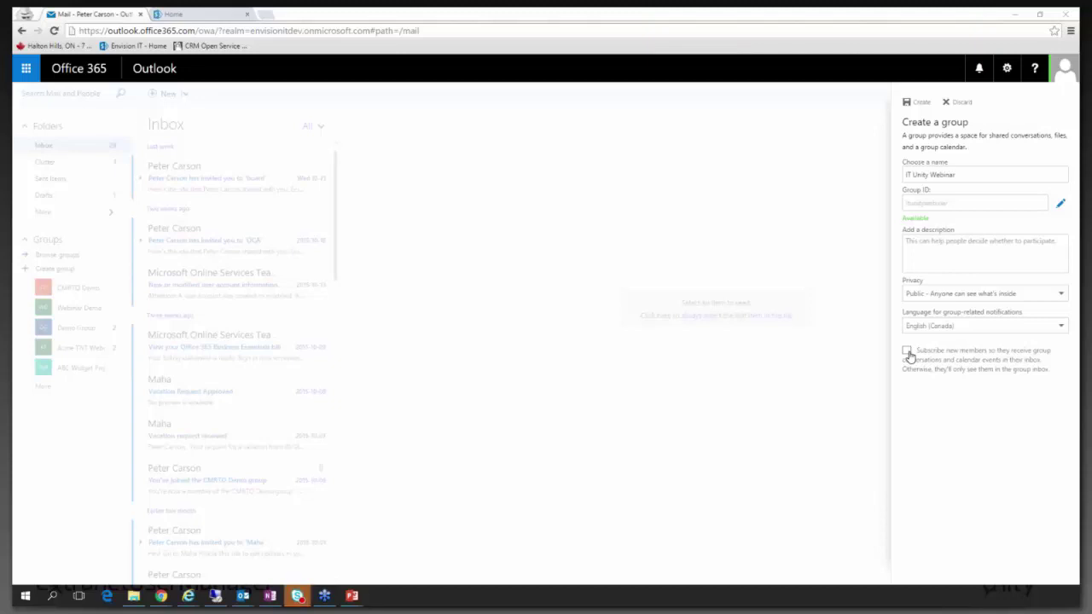
click(919, 102)
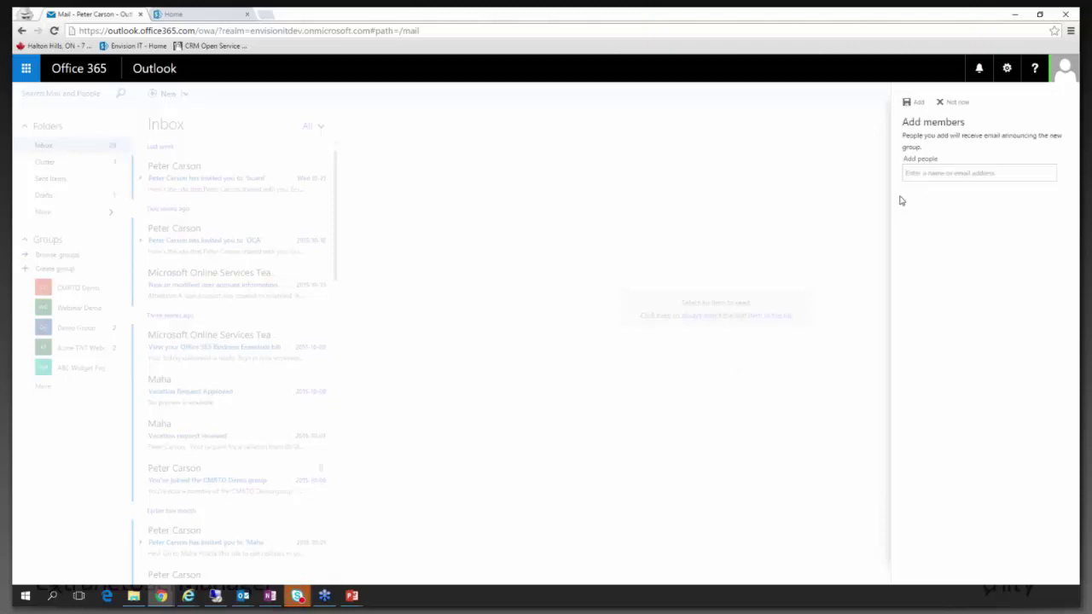
click(954, 105)
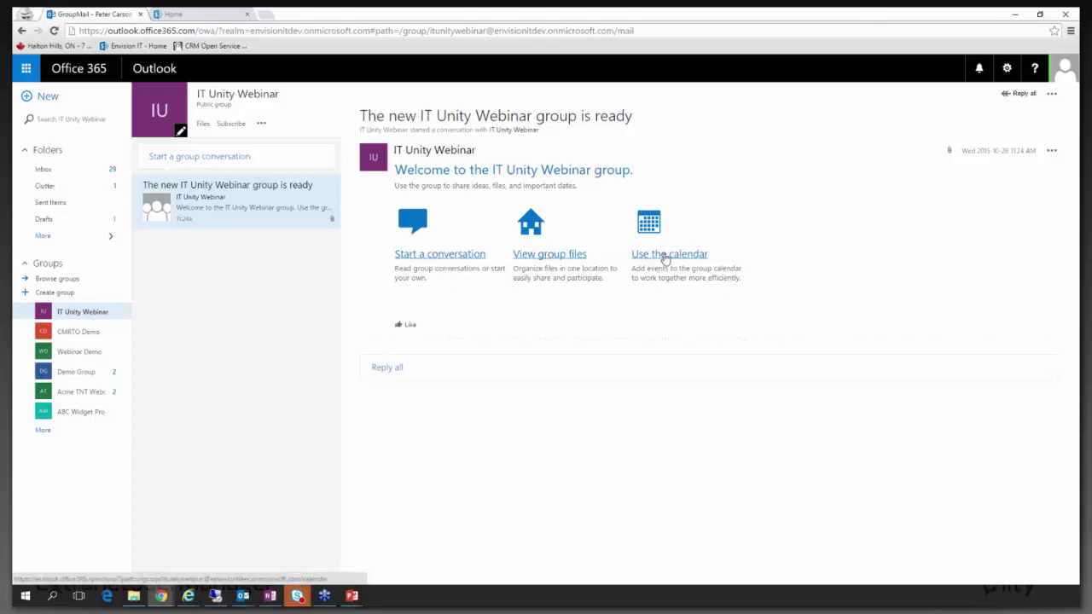
Step: Send a group conversation with subject 'Test email' to the group plus two contacts
click(453, 256)
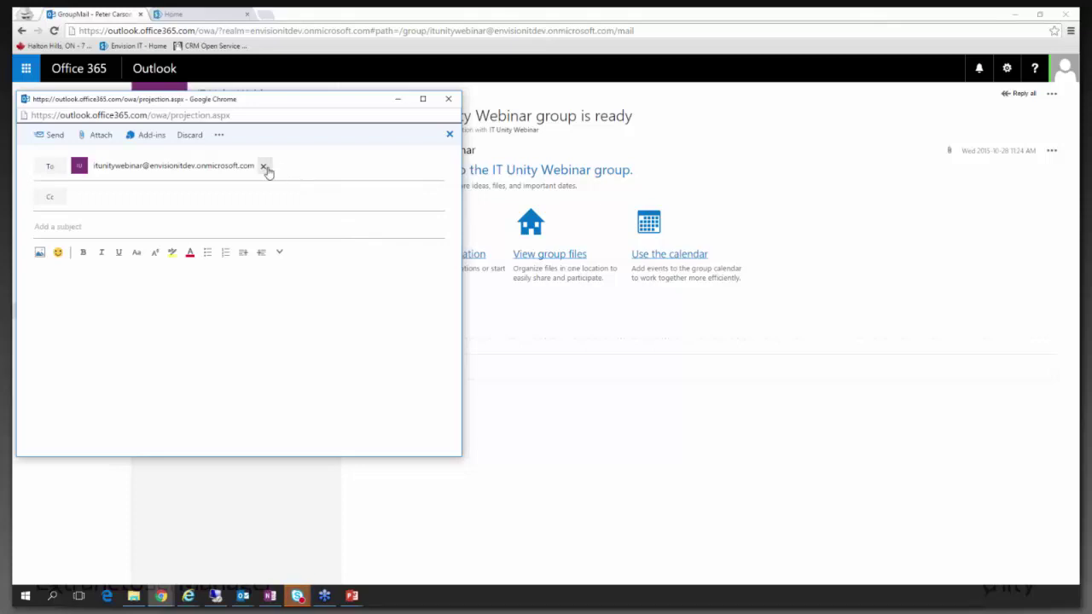
click(315, 168)
text(pet)
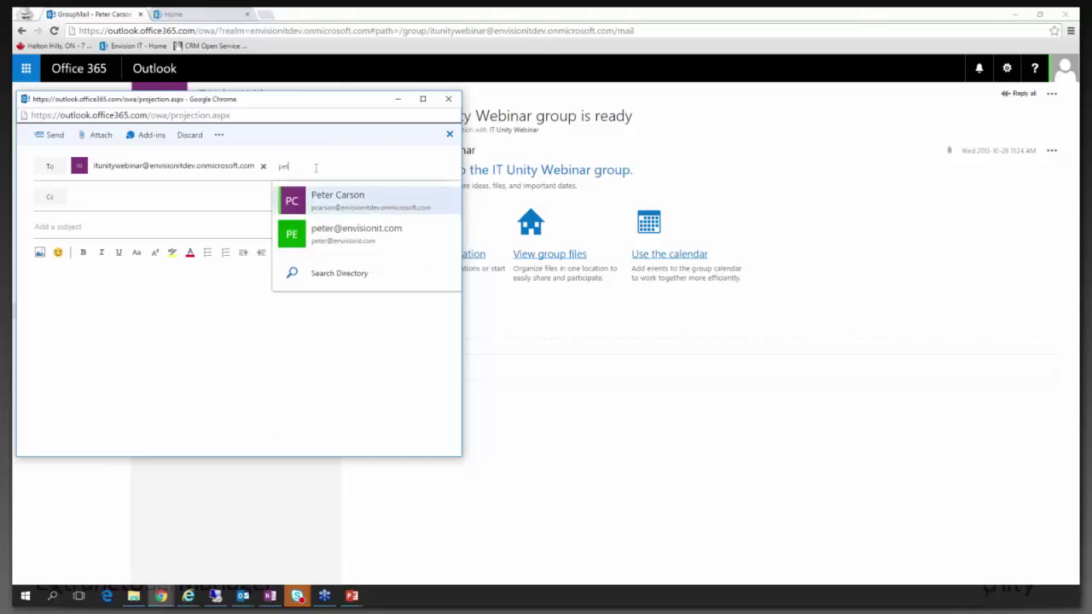
text(er)
key(Down)
key(Return)
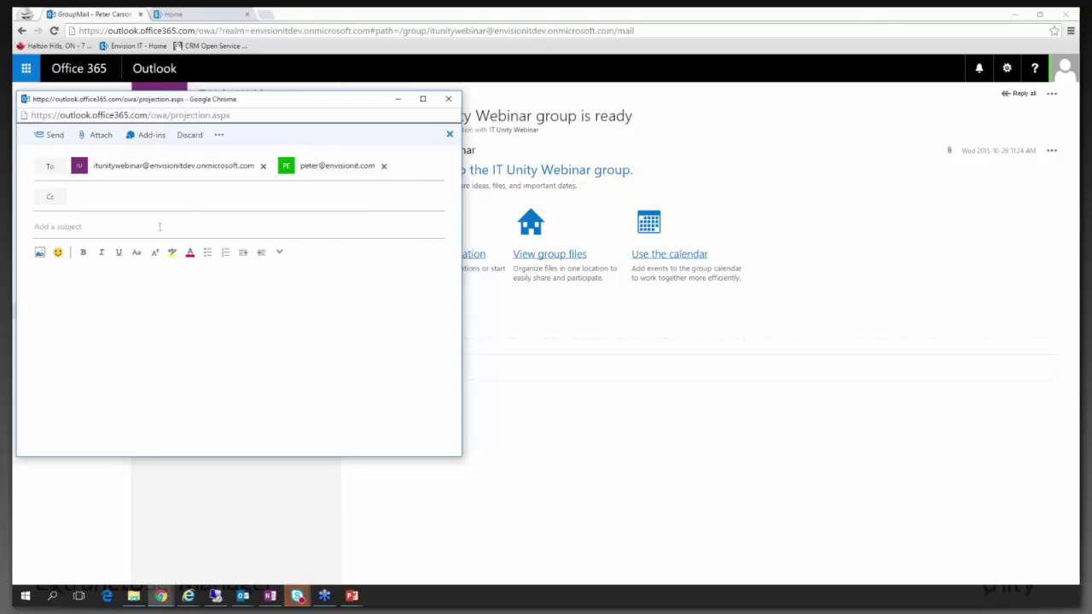
click(159, 226)
text(Test email)
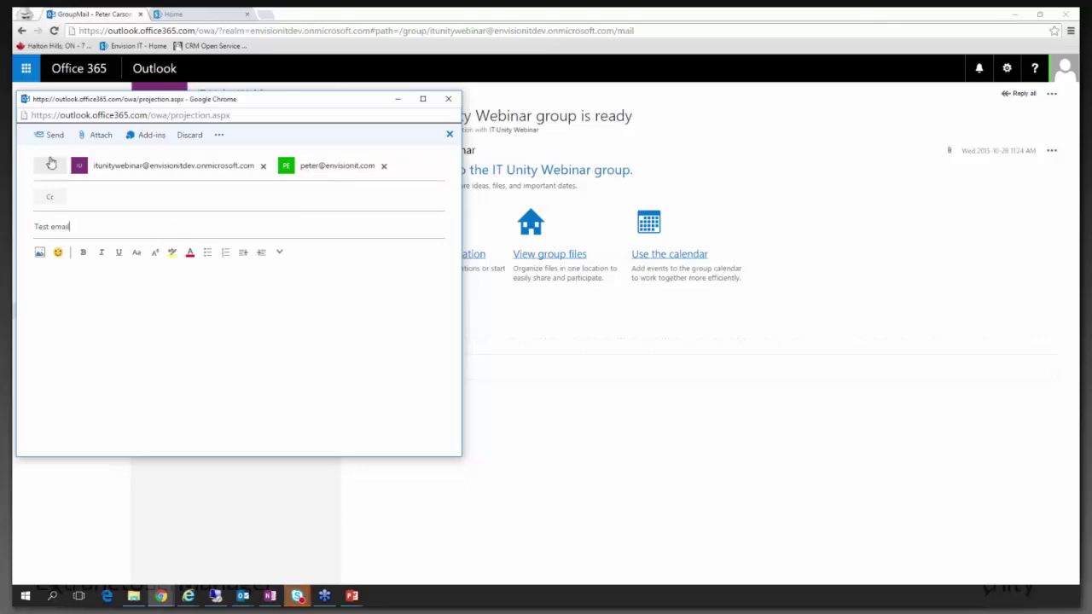
click(413, 169)
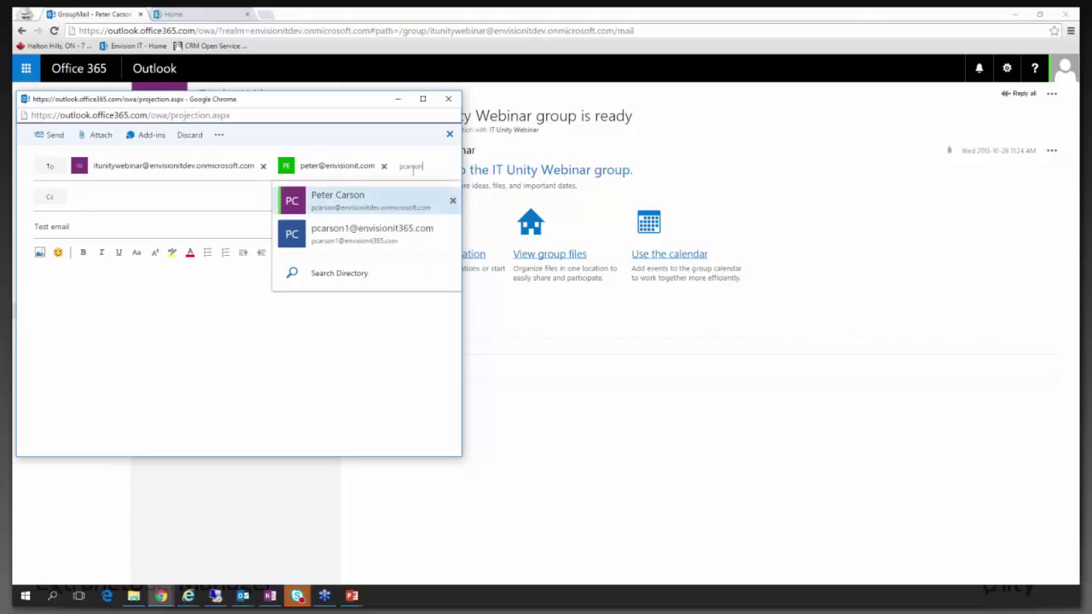
key(Return)
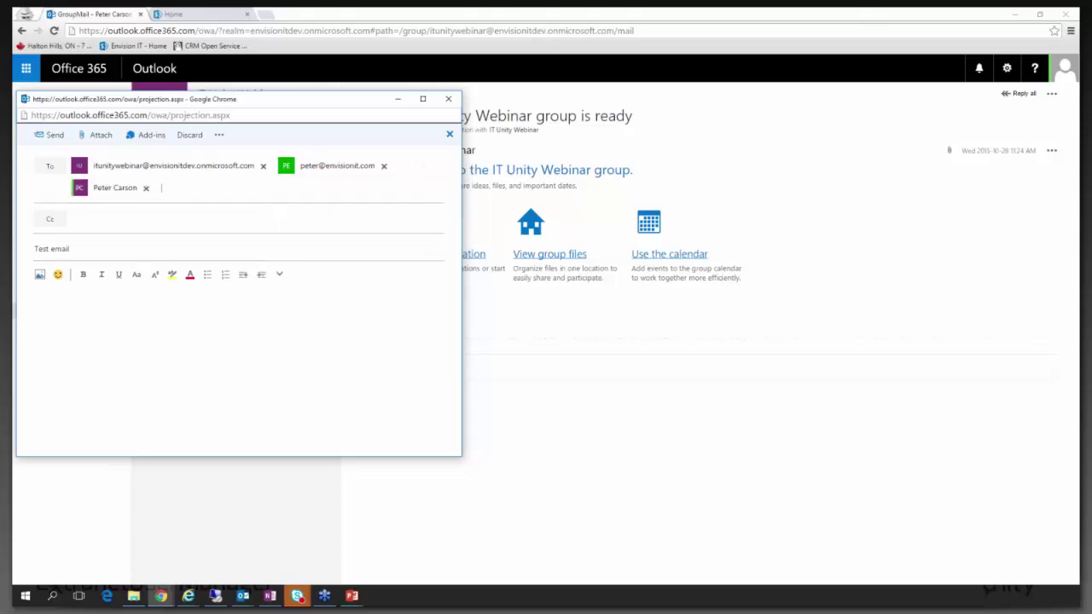
click(51, 135)
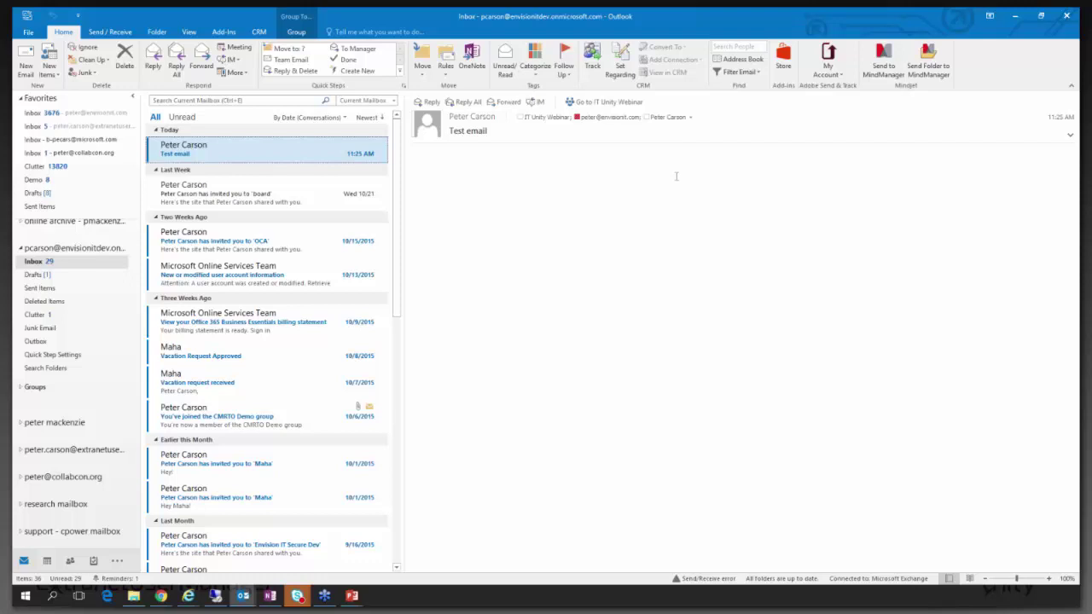
Step: Check the Test email in the desktop Outlook Inbox, then return to the group page in Chrome
mouse_move(544, 117)
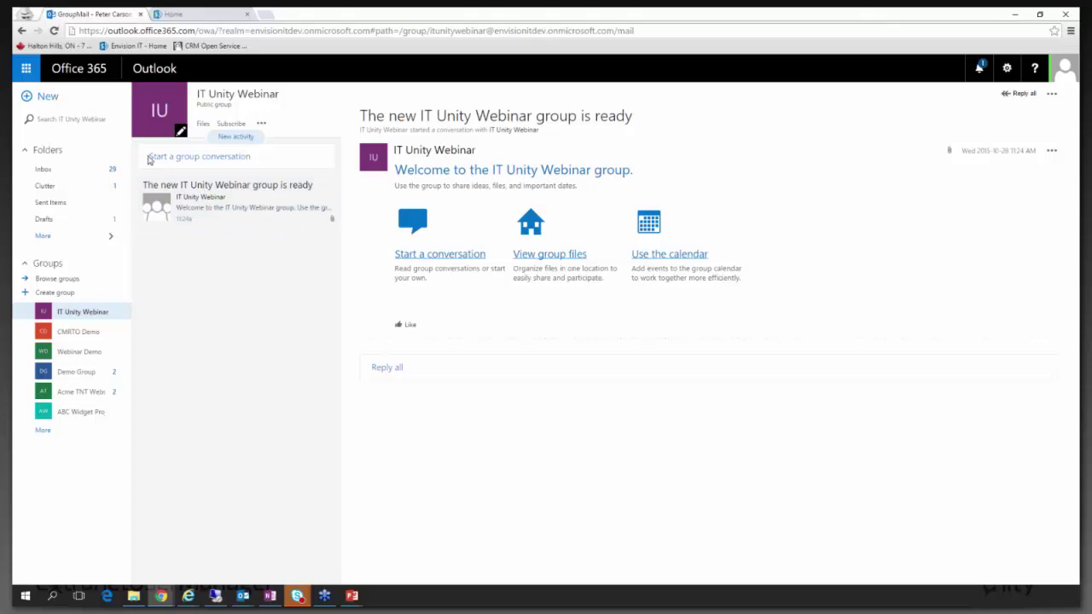
click(39, 120)
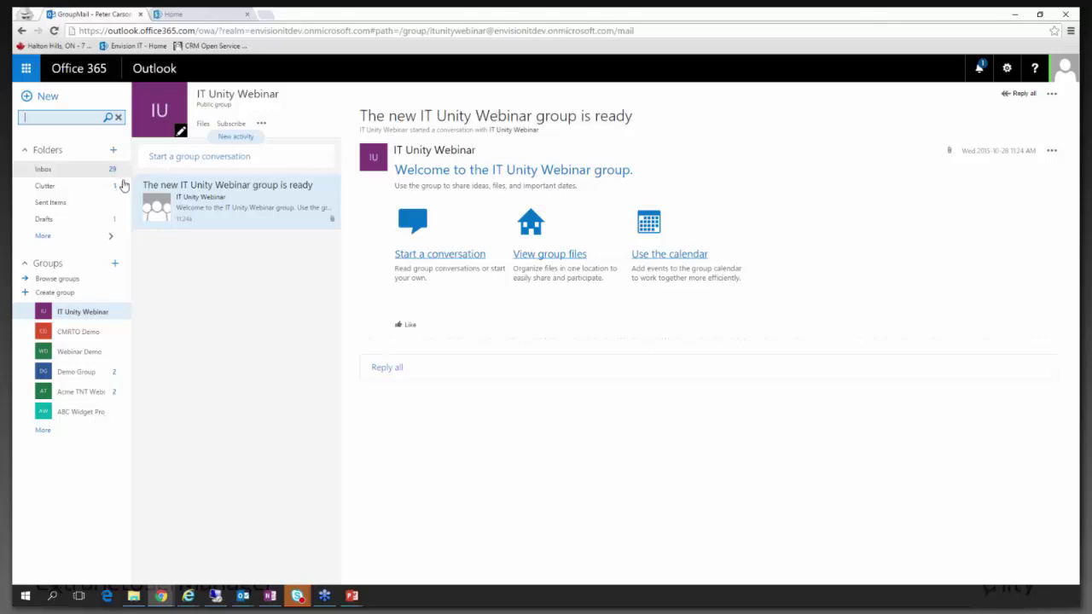
key(alt+Tab)
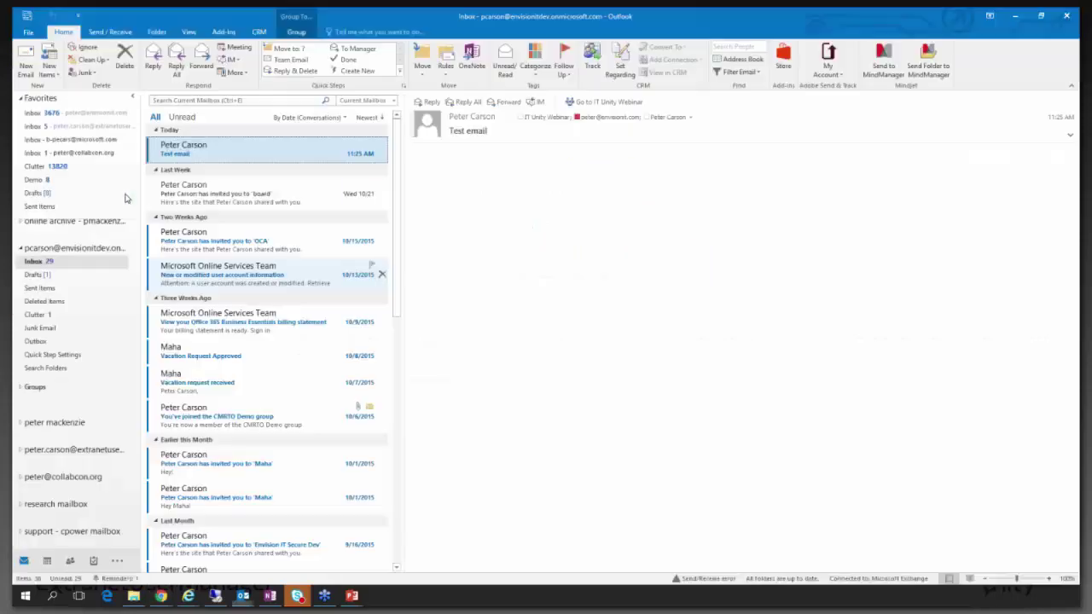
key(alt+Tab)
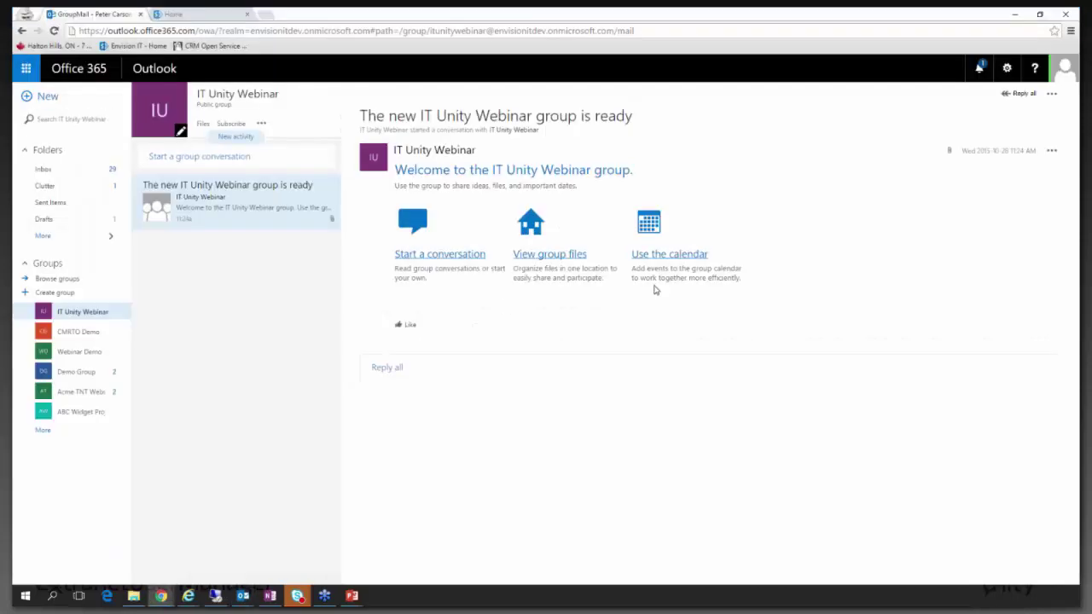
Step: Add a 'Project meeting' event at 11:00 Thursday on the group calendar
click(657, 256)
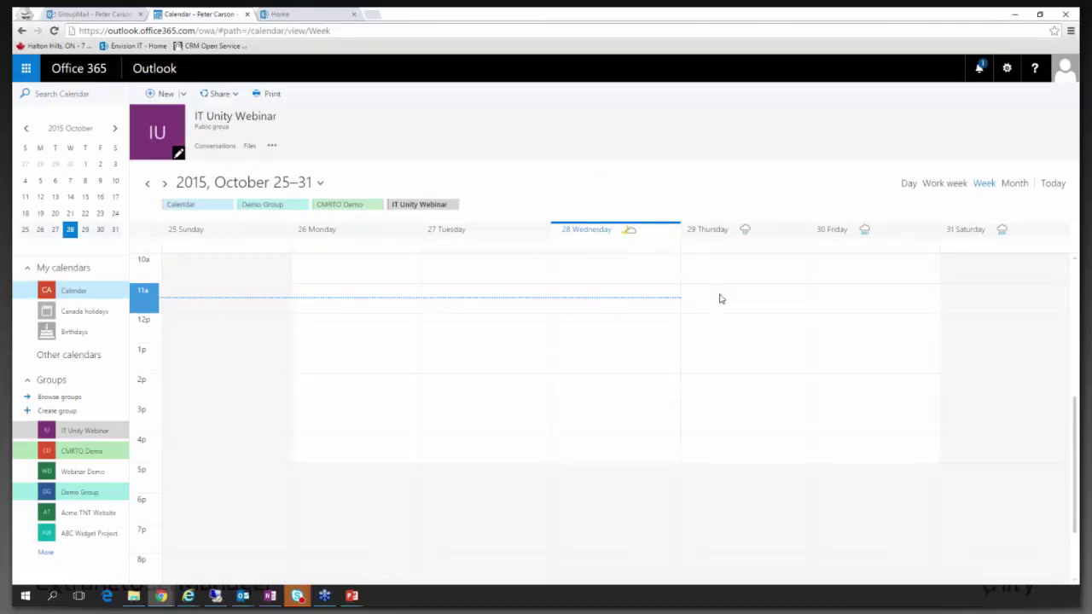
click(700, 294)
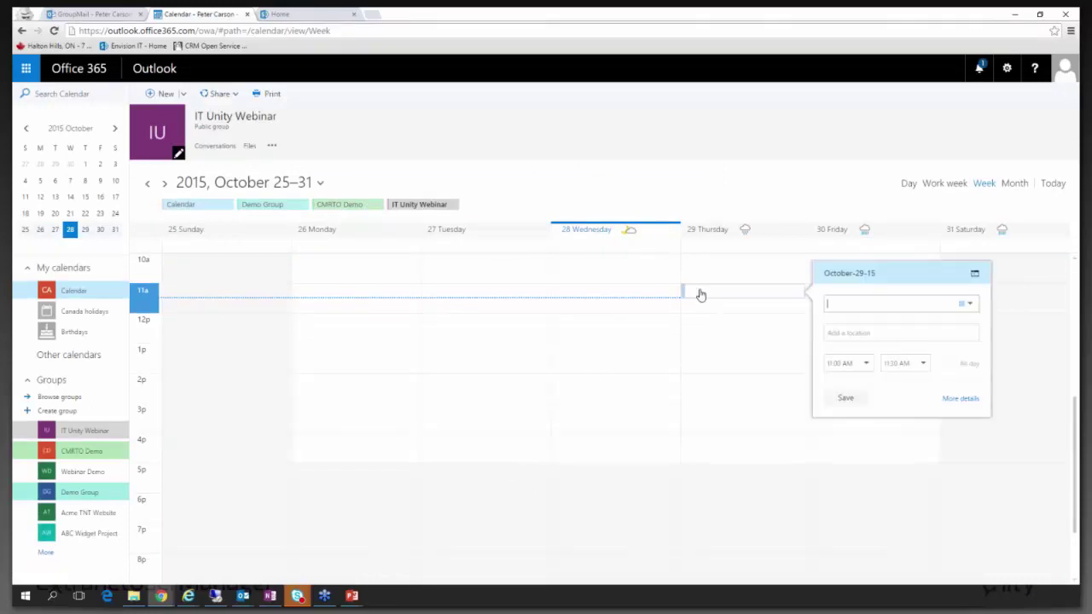
text(Project meeting)
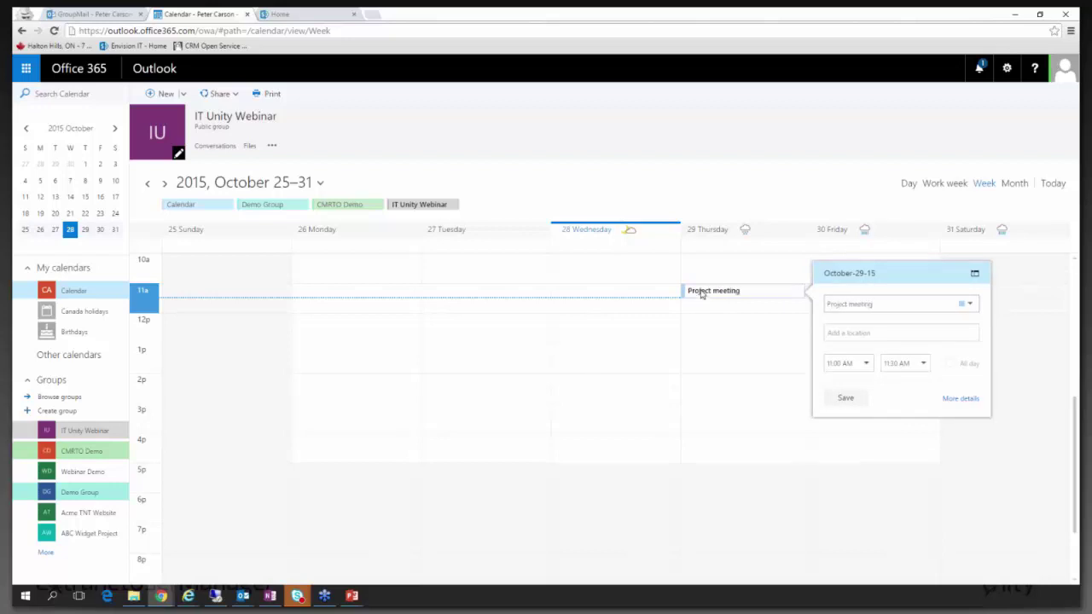
click(849, 400)
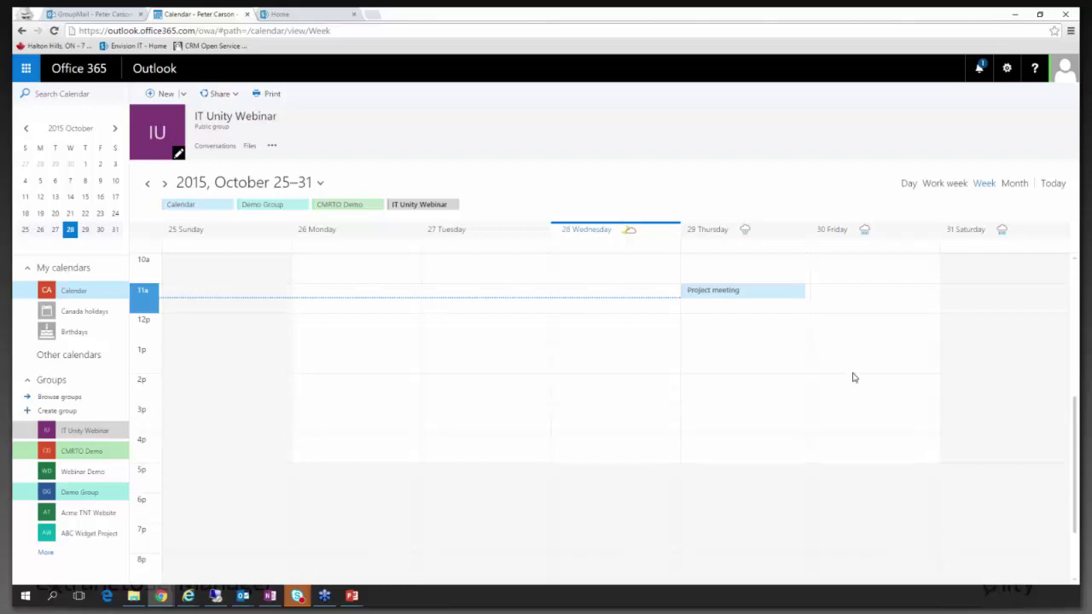
Step: Open Project meeting's full details, add the suggested contact as an attendee, and save
click(734, 296)
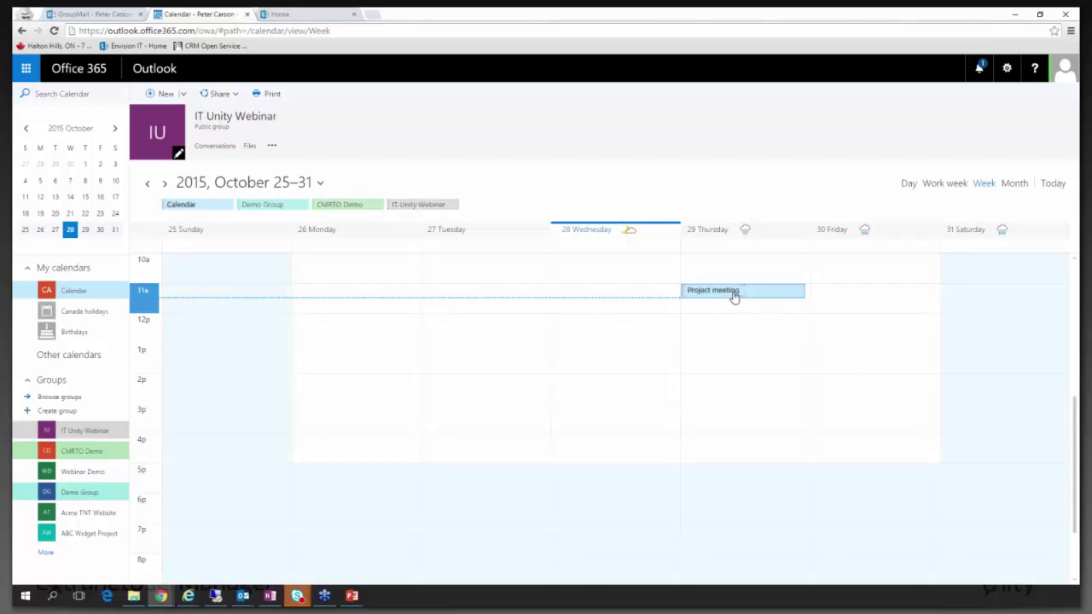
click(734, 296)
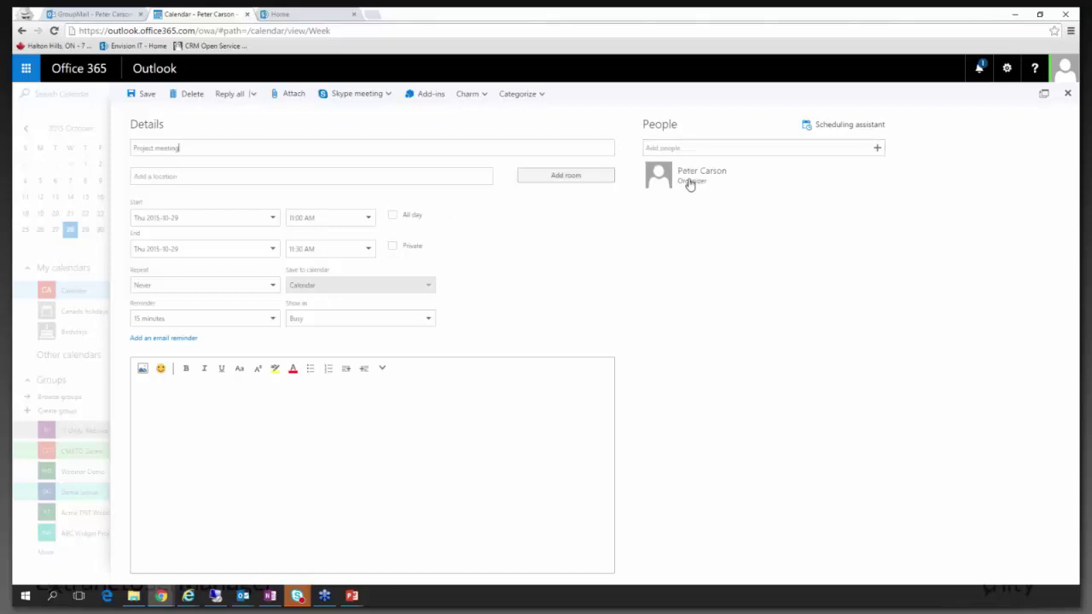
click(675, 149)
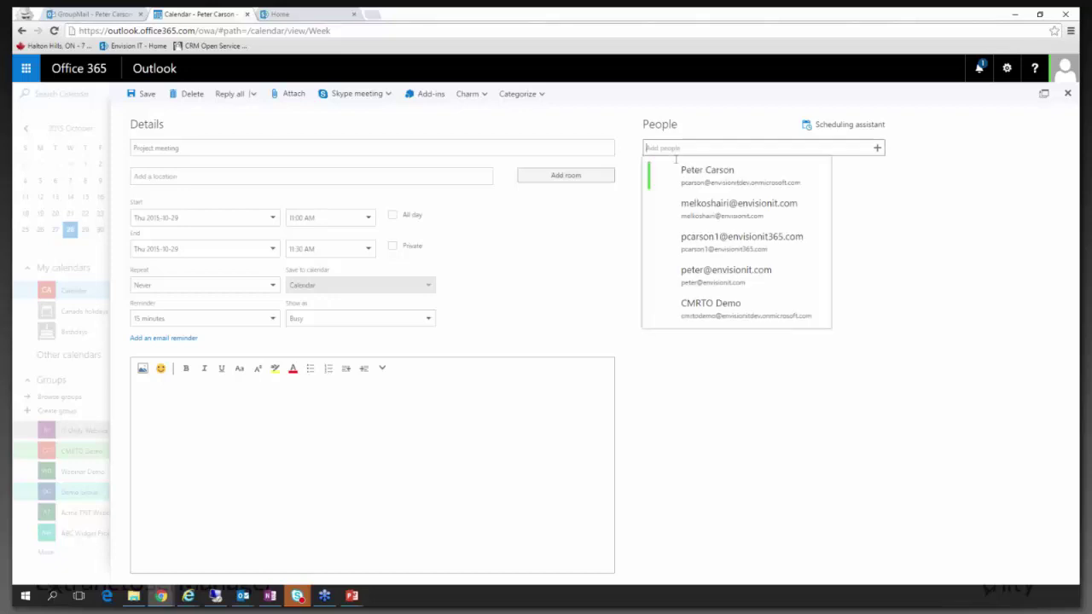
text(pete)
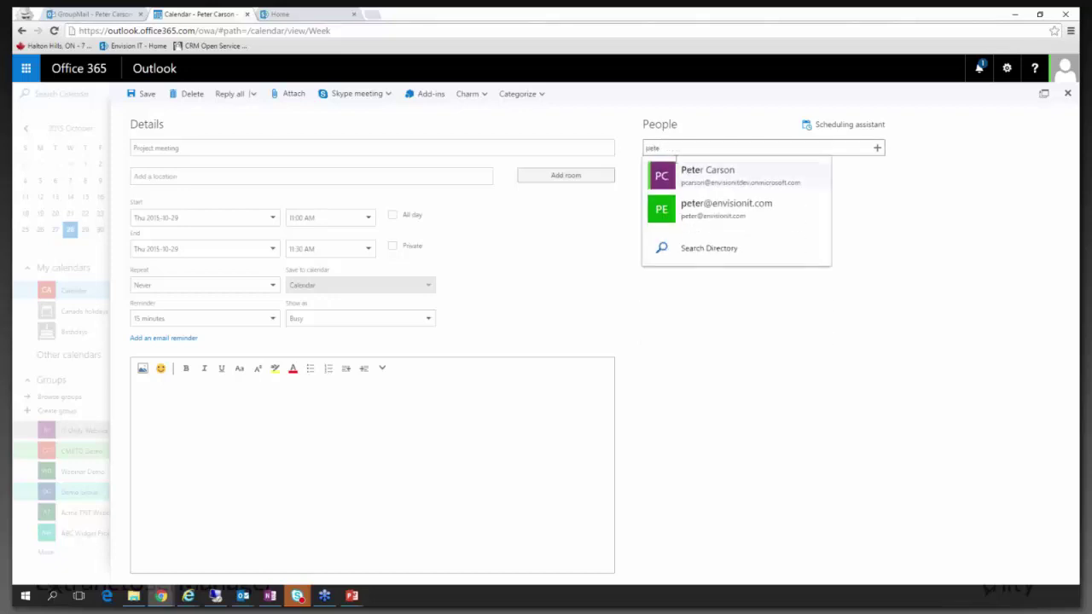
click(696, 176)
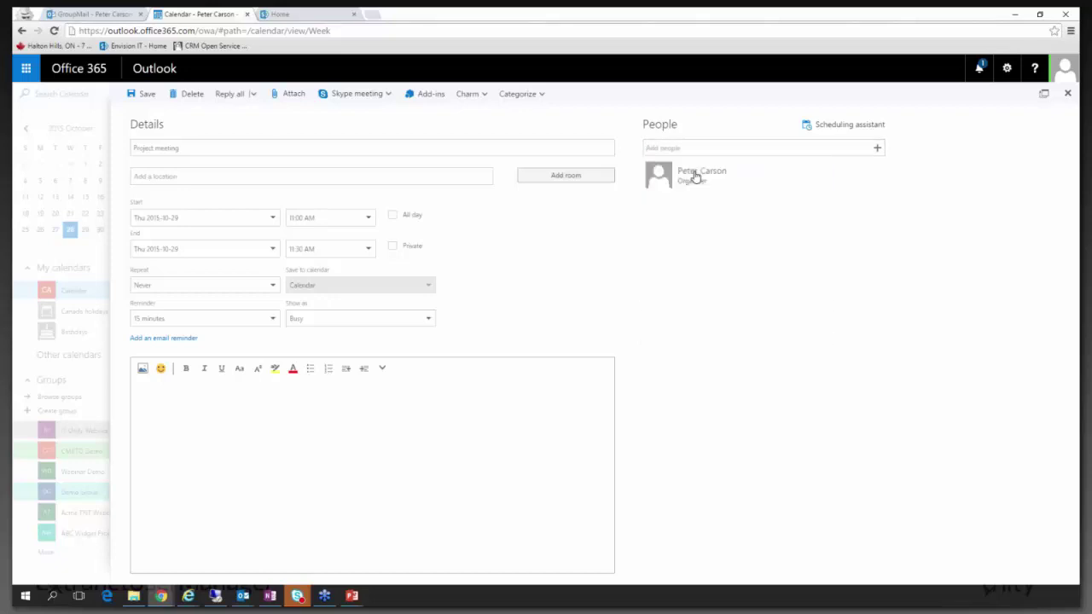
click(142, 93)
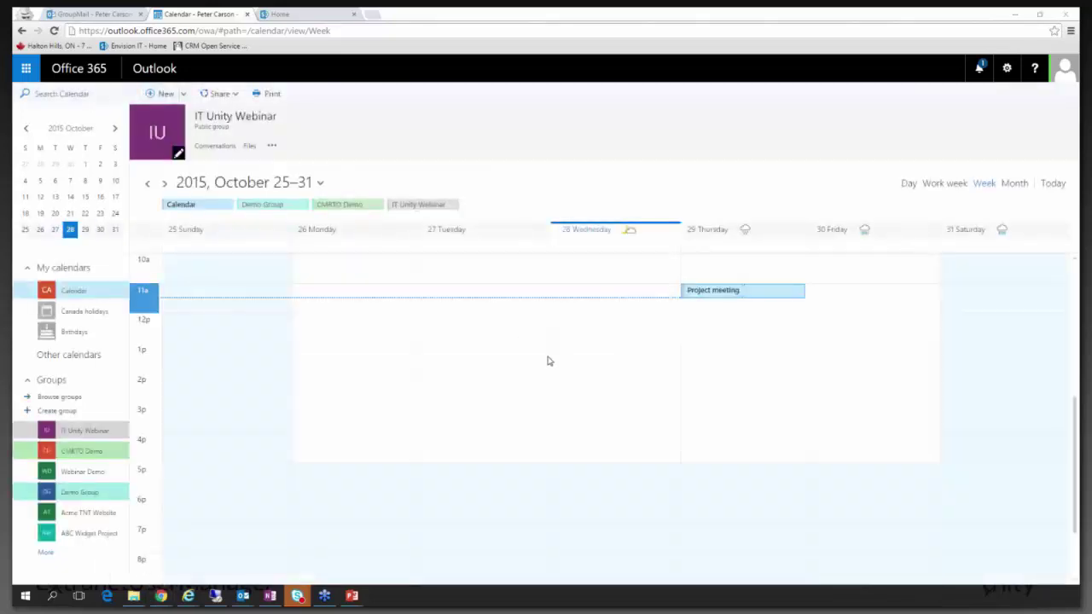
key(alt+Tab)
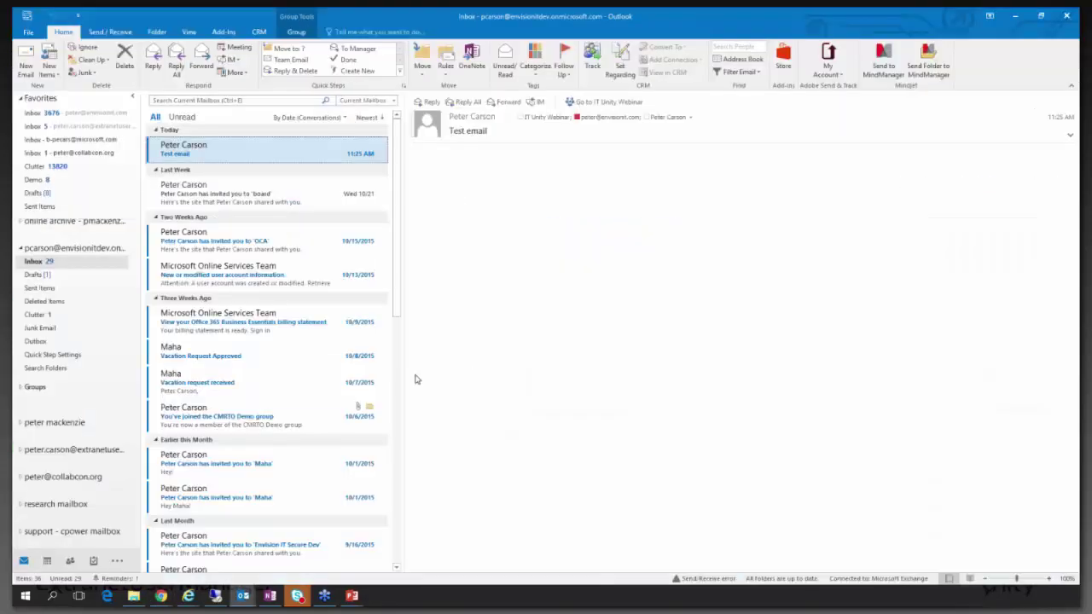
click(47, 563)
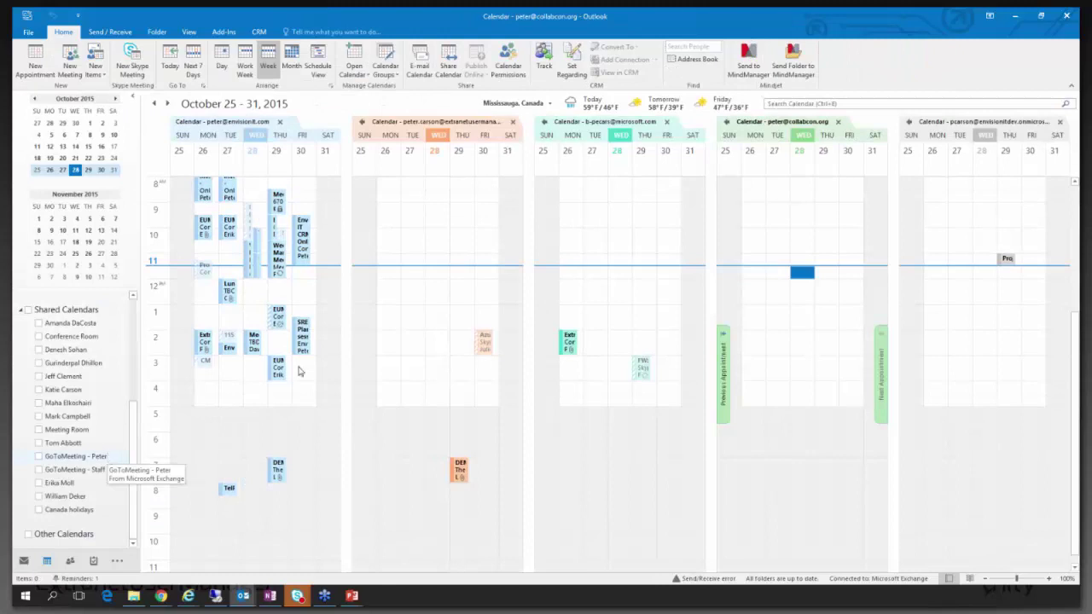
click(286, 126)
click(280, 123)
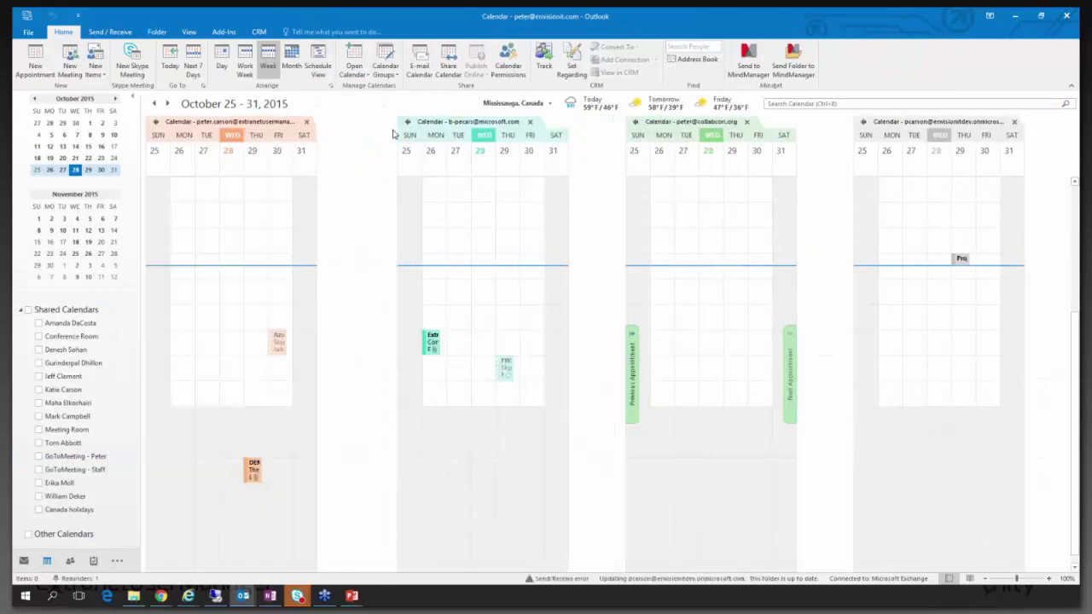
click(334, 122)
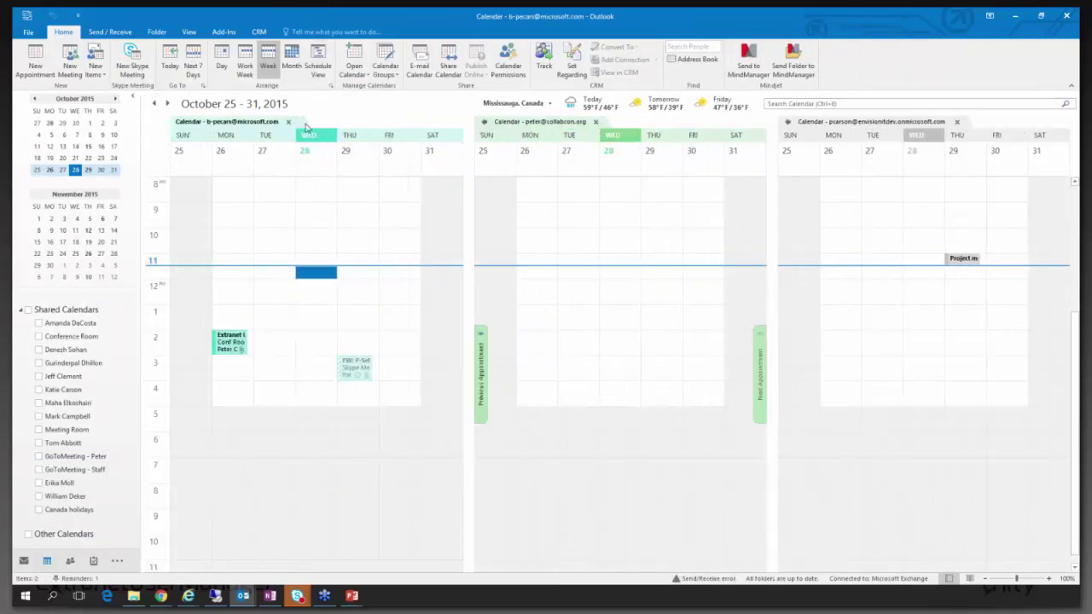
click(290, 122)
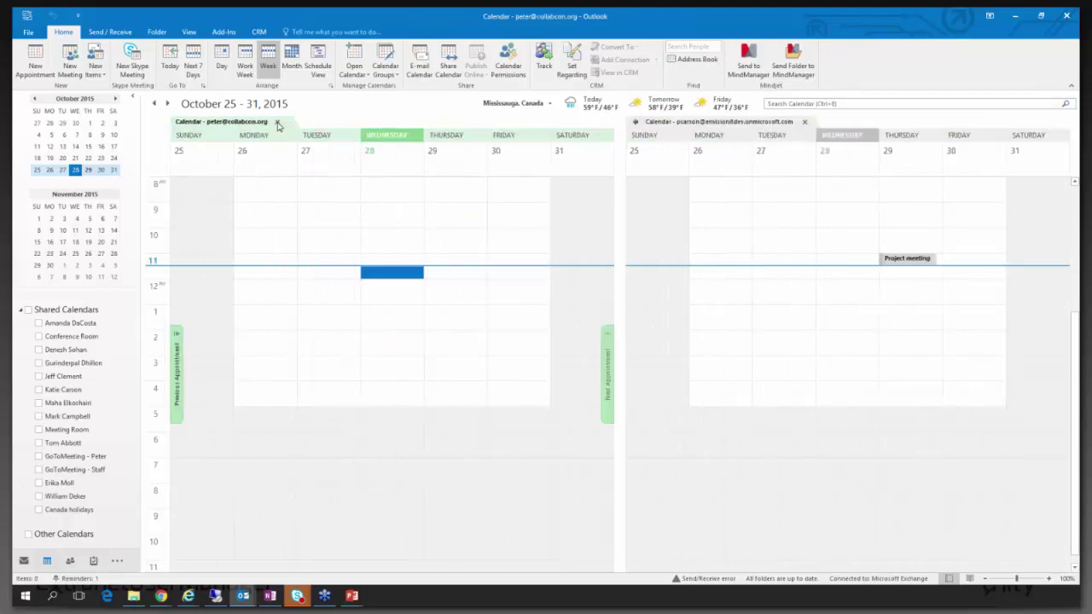
click(277, 122)
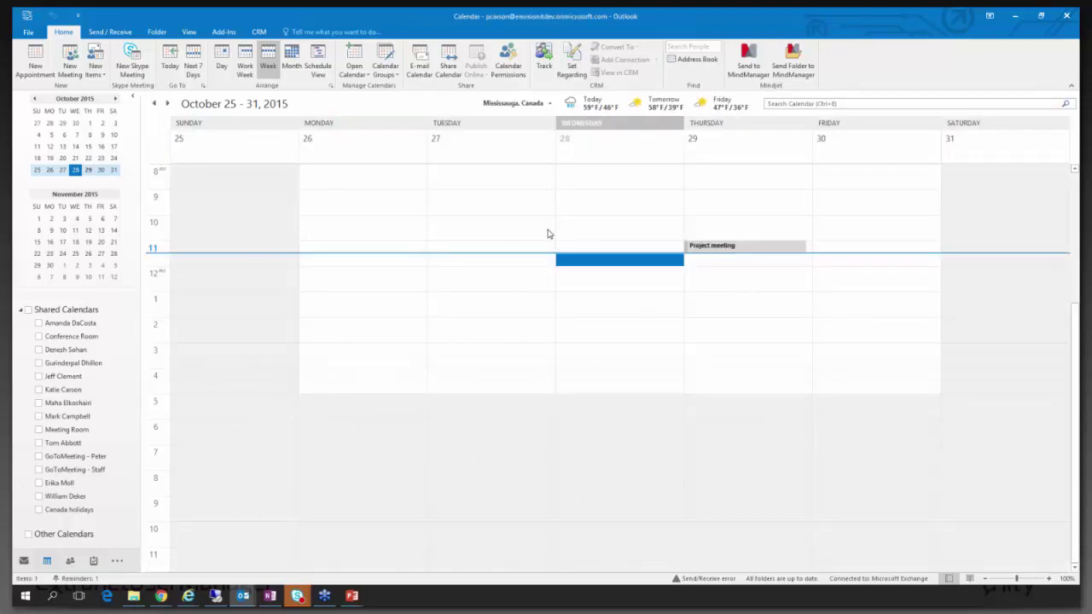
click(722, 247)
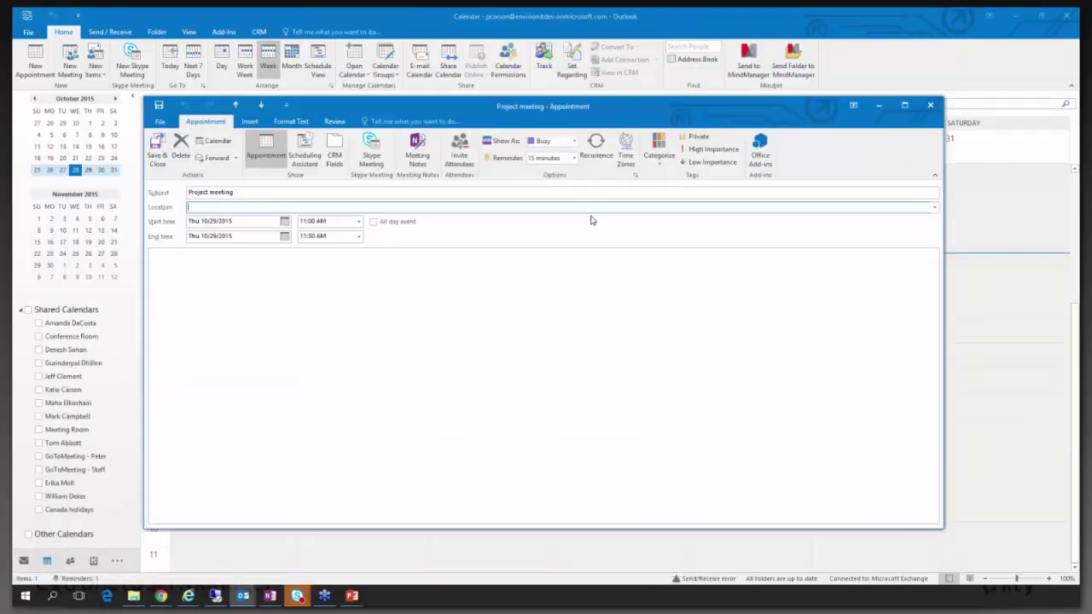
Step: Check Project meeting availability in the Scheduling Assistant, then close the appointment
click(306, 156)
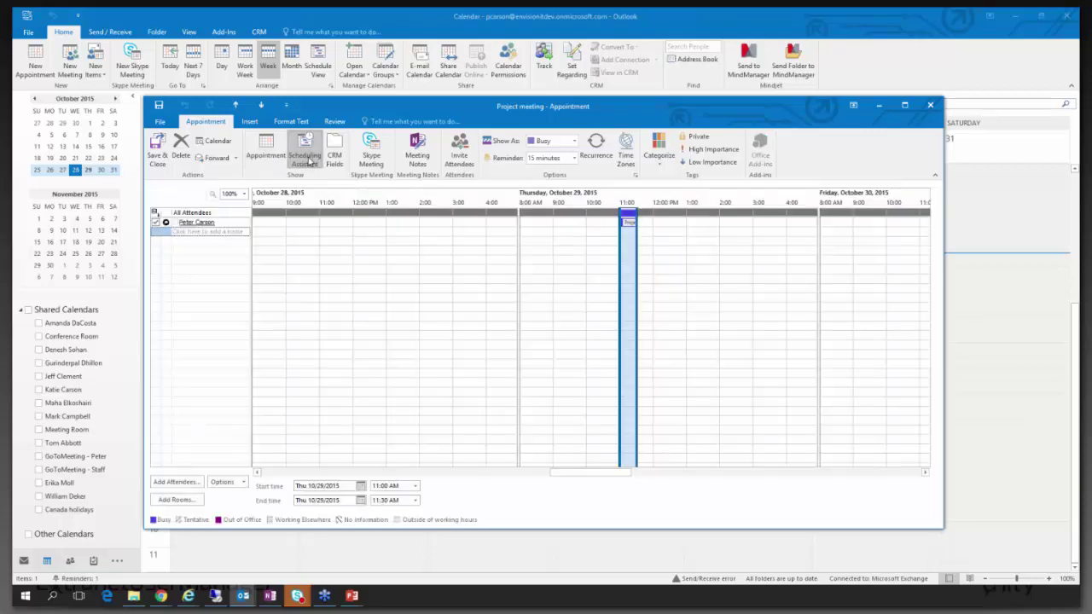
click(195, 241)
click(933, 105)
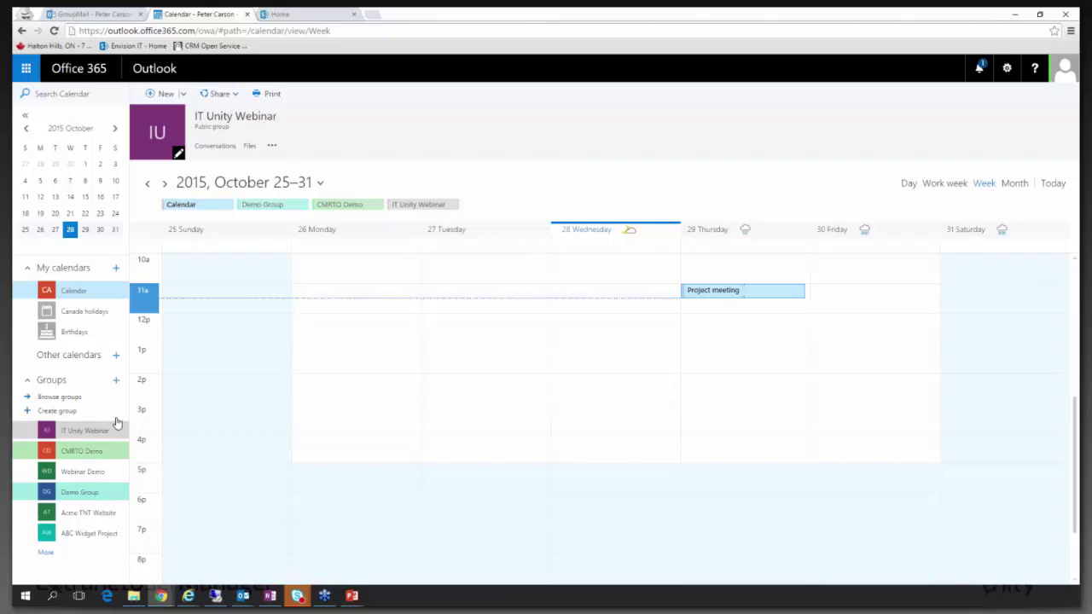
Step: Show only the IT Unity Webinar calendar, hiding CMRTO Demo, Demo Group and personal Calendar
click(77, 433)
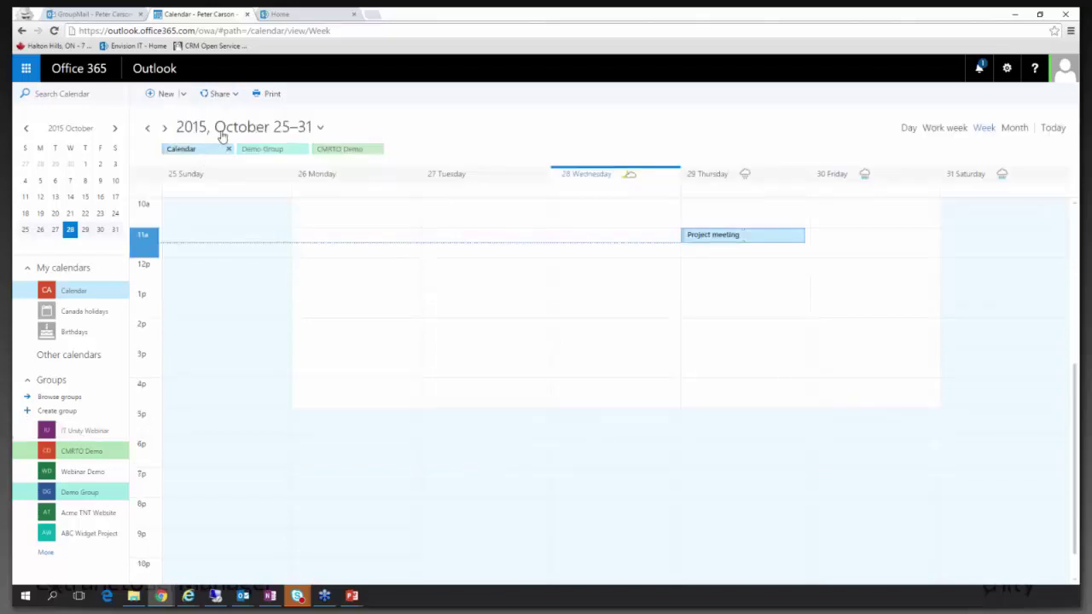
click(83, 452)
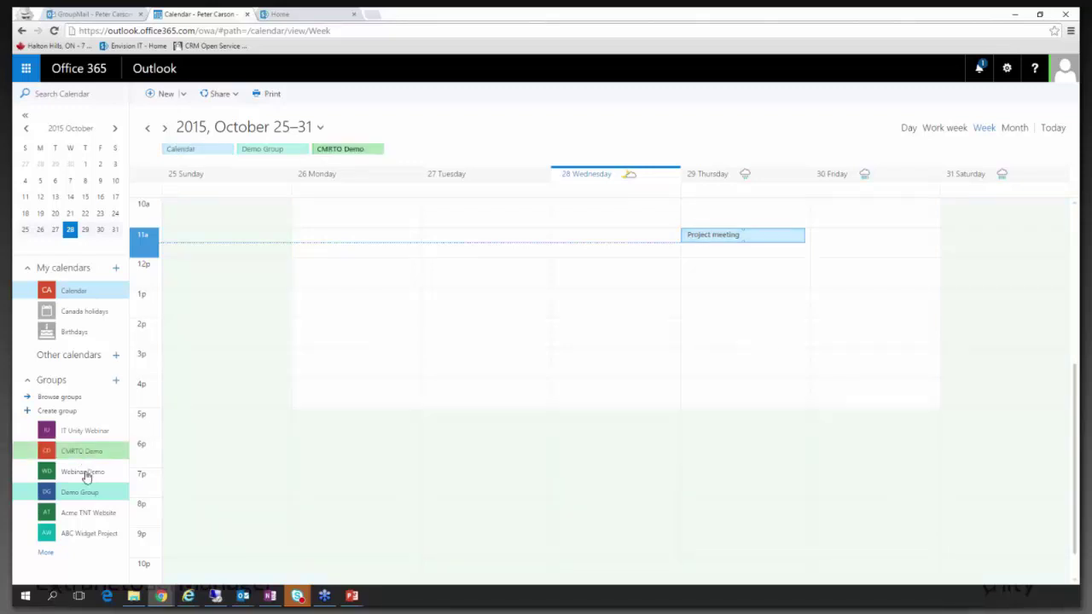
click(84, 432)
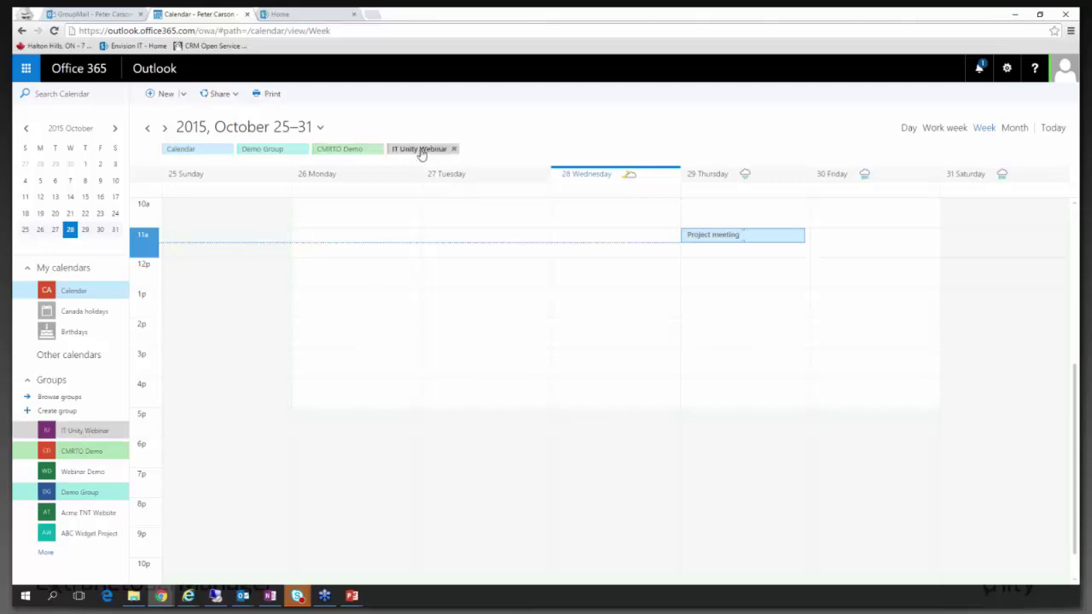
click(380, 150)
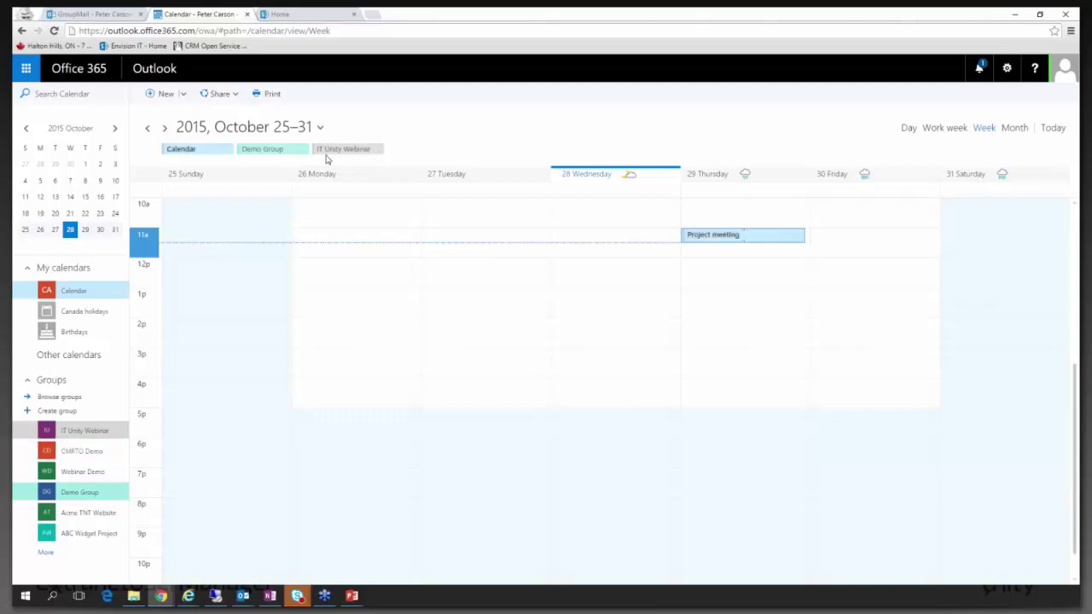
click(303, 151)
click(229, 151)
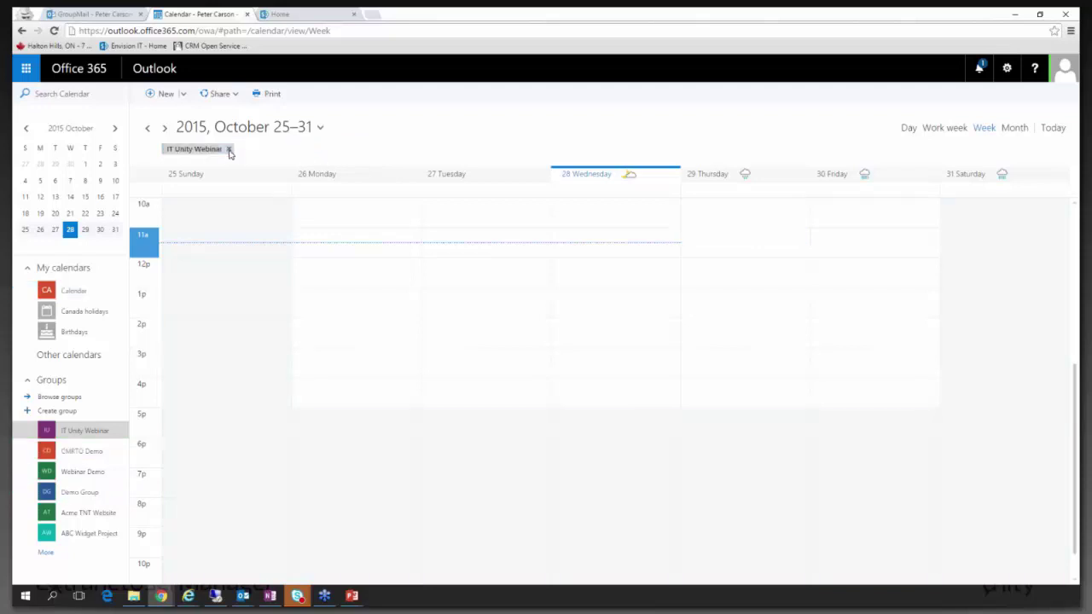
Step: Switch from the calendar to Outlook Mail through the app launcher
click(183, 94)
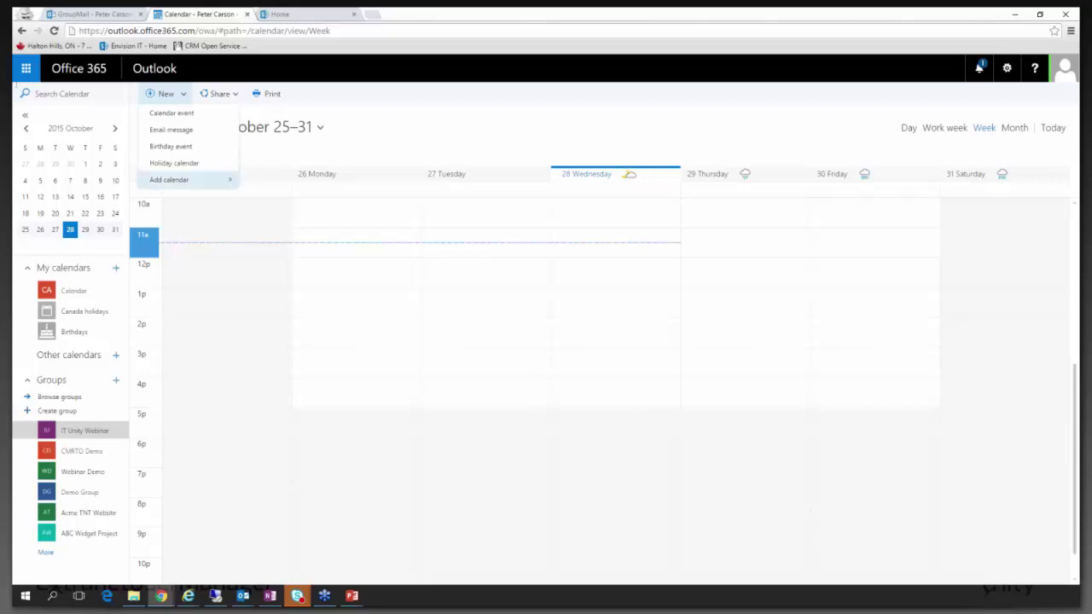
click(27, 68)
click(47, 143)
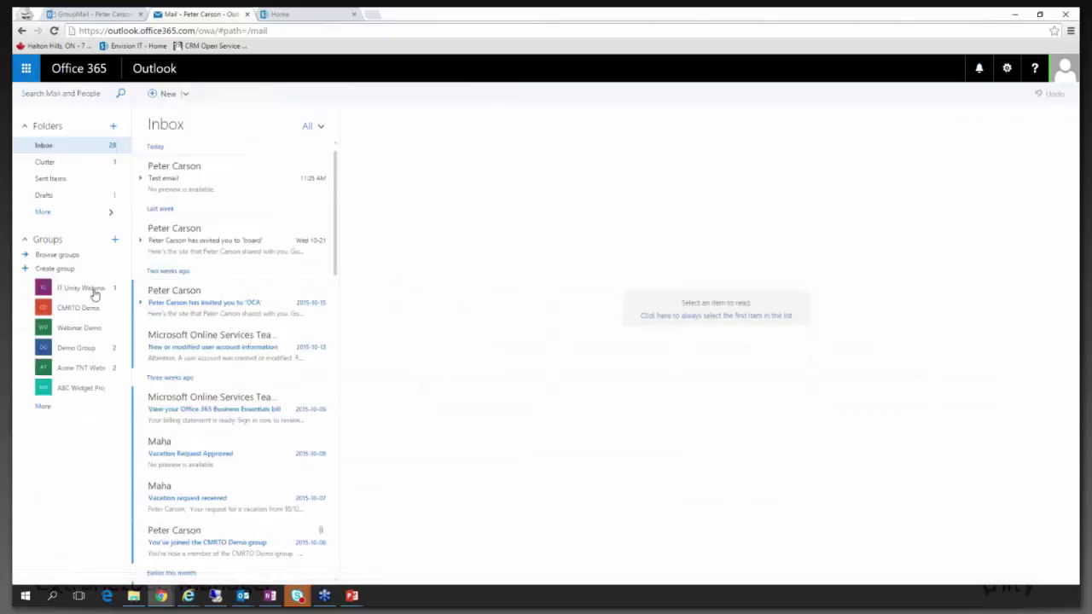
Step: Read the IT Unity Webinar group's Test email, then open the group's Files library
click(81, 293)
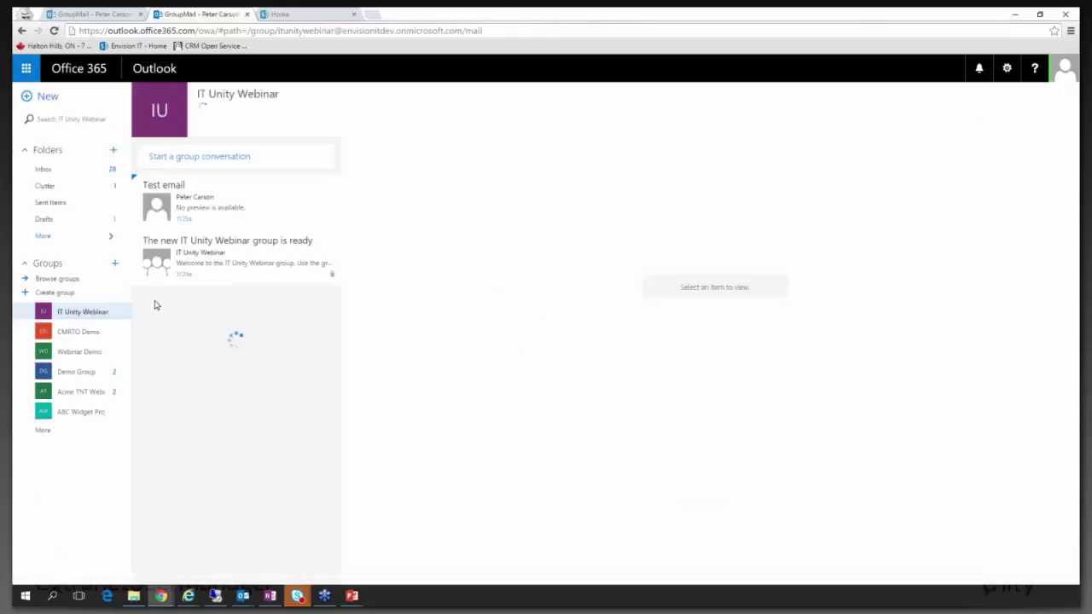
click(225, 200)
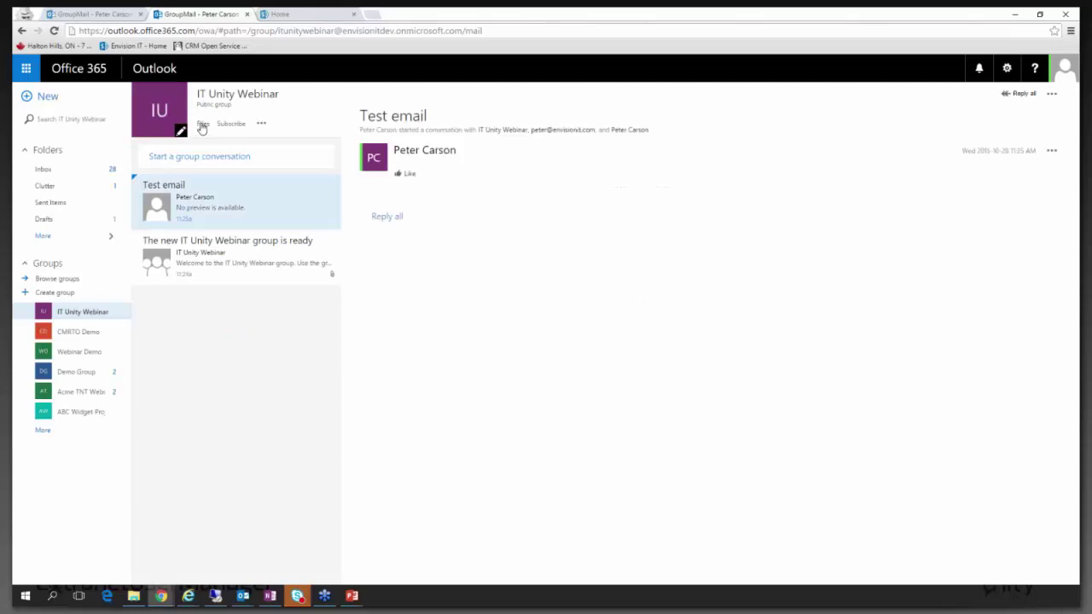
click(203, 125)
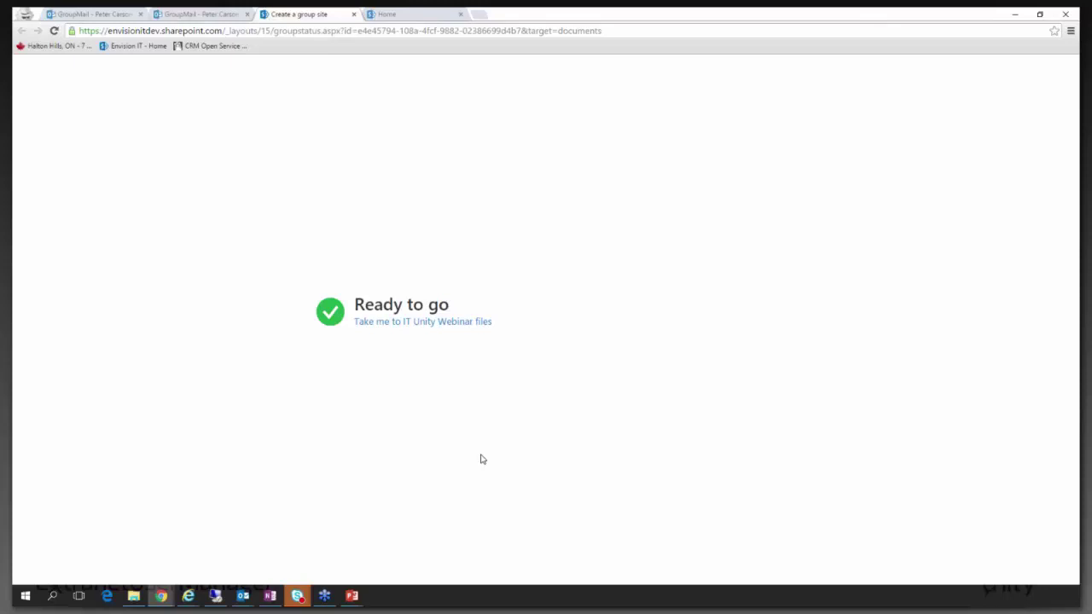
Step: Open the empty IT Unity Webinar files library, then return to the PowerPoint slides
click(450, 325)
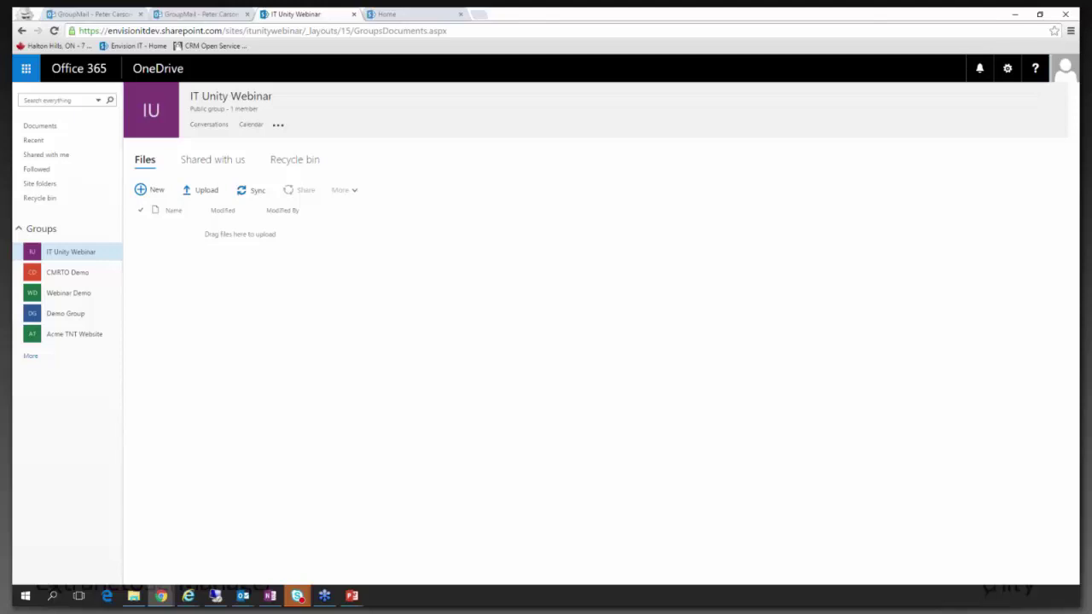
key(alt+Tab)
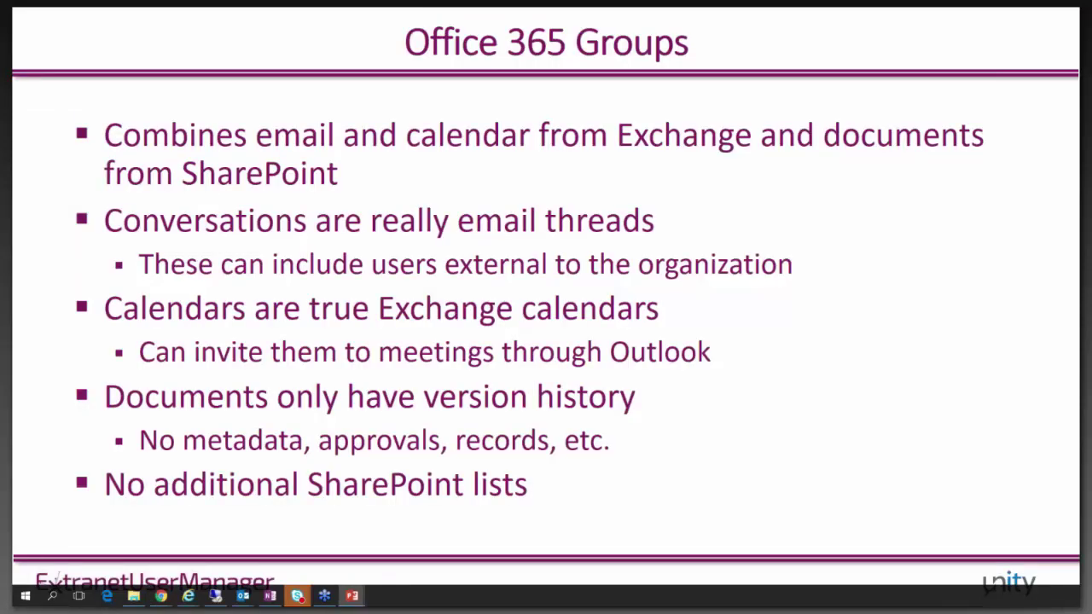
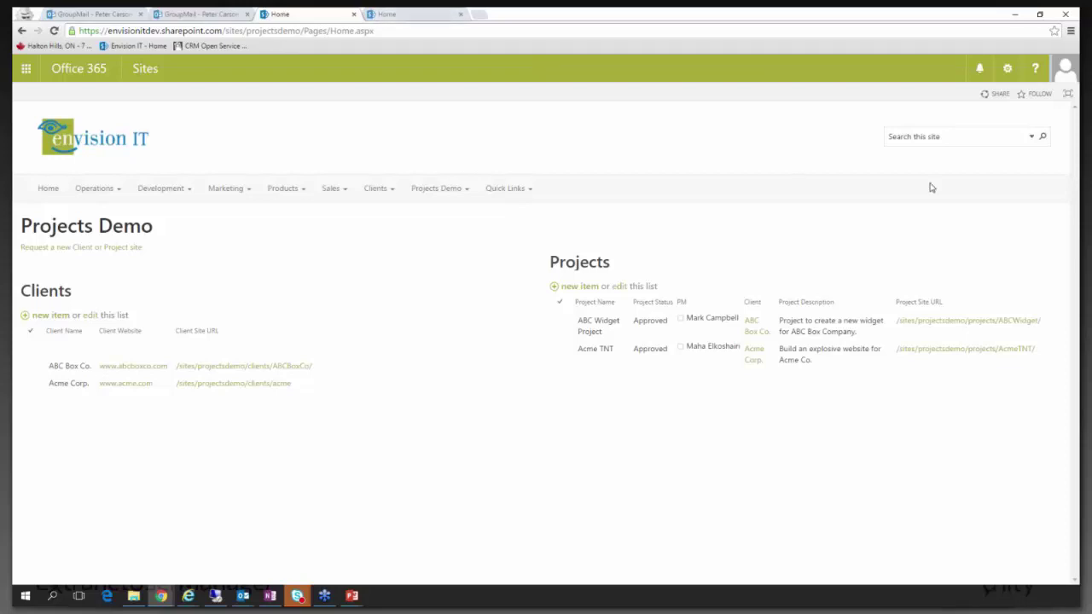
Step: Open the Acme TNT project site and highlight its client details
click(928, 356)
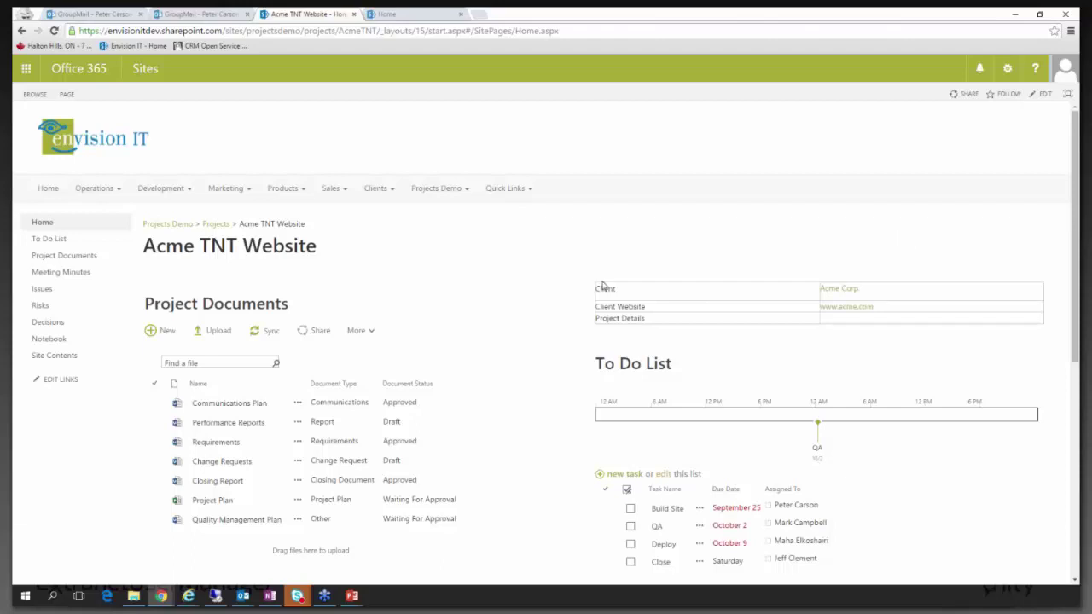
drag(604, 289, 874, 321)
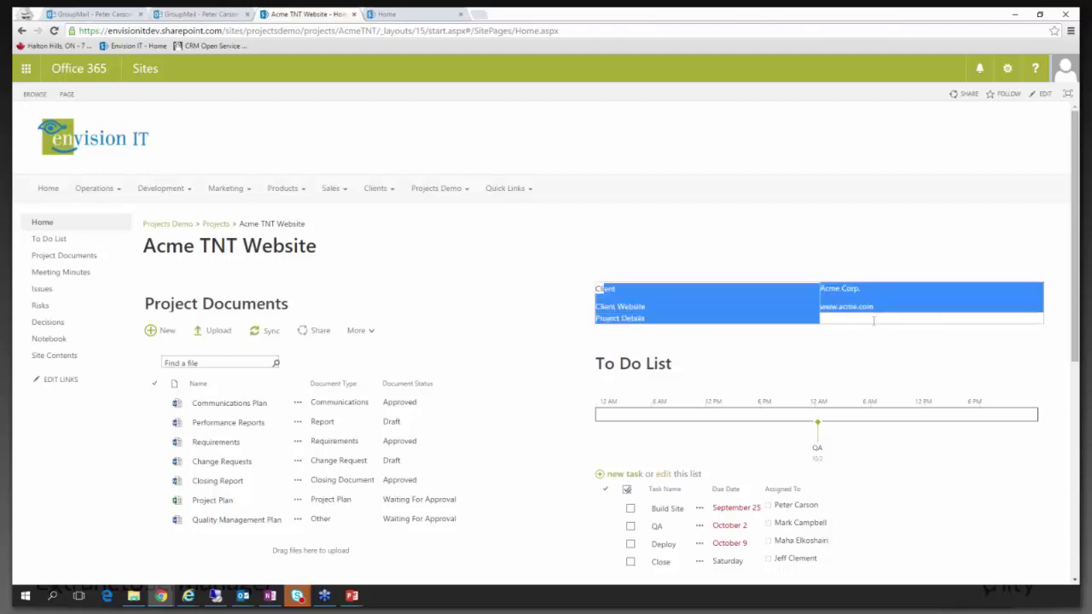
click(895, 285)
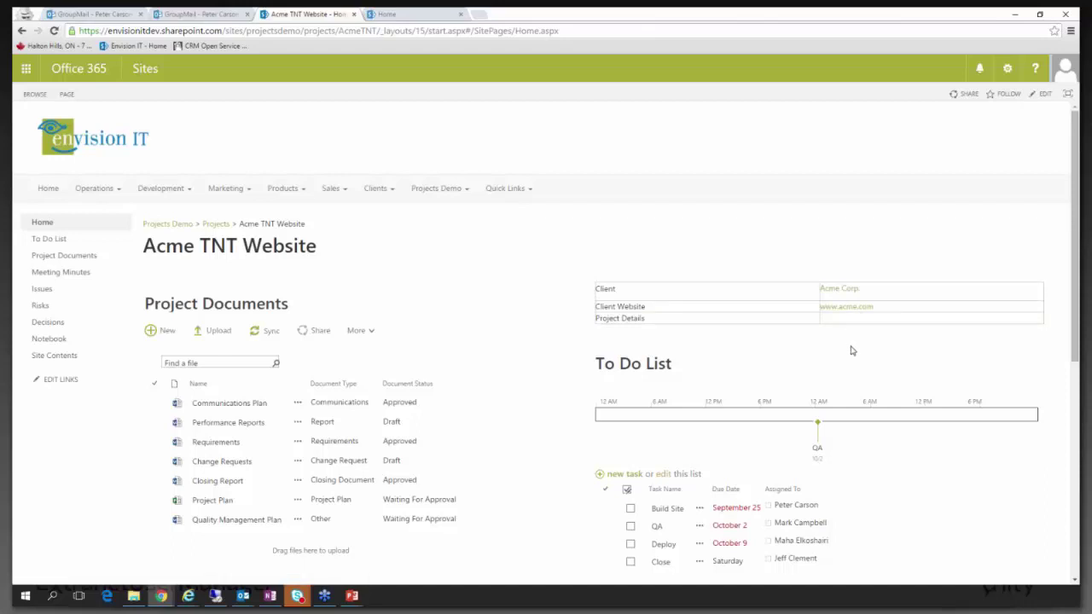
Step: Return to Projects Demo, reopen the Acme TNT Website site and select its Project Documents library
click(21, 31)
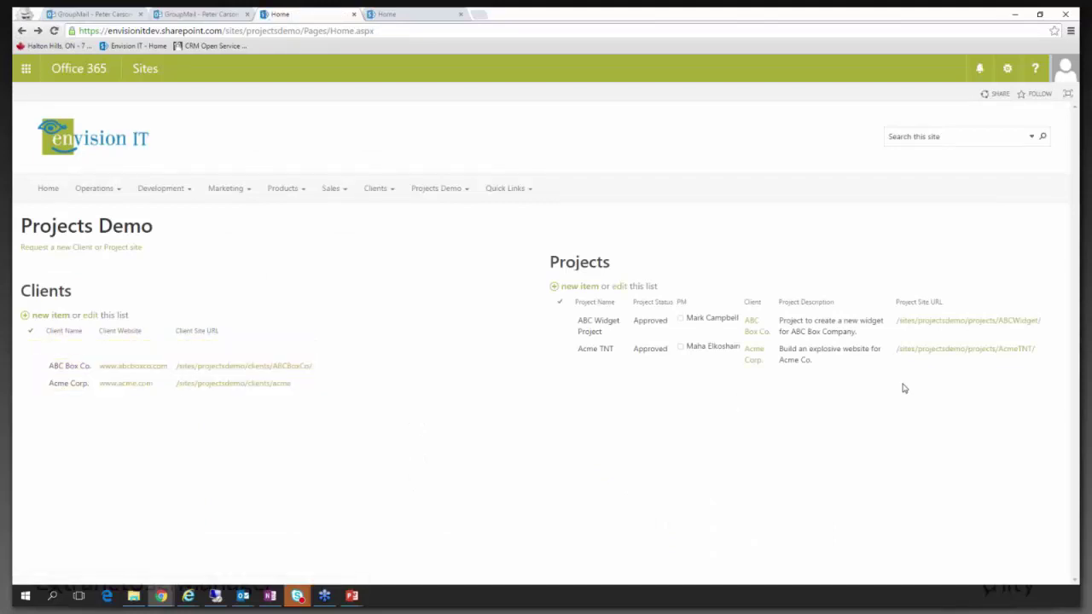
click(936, 350)
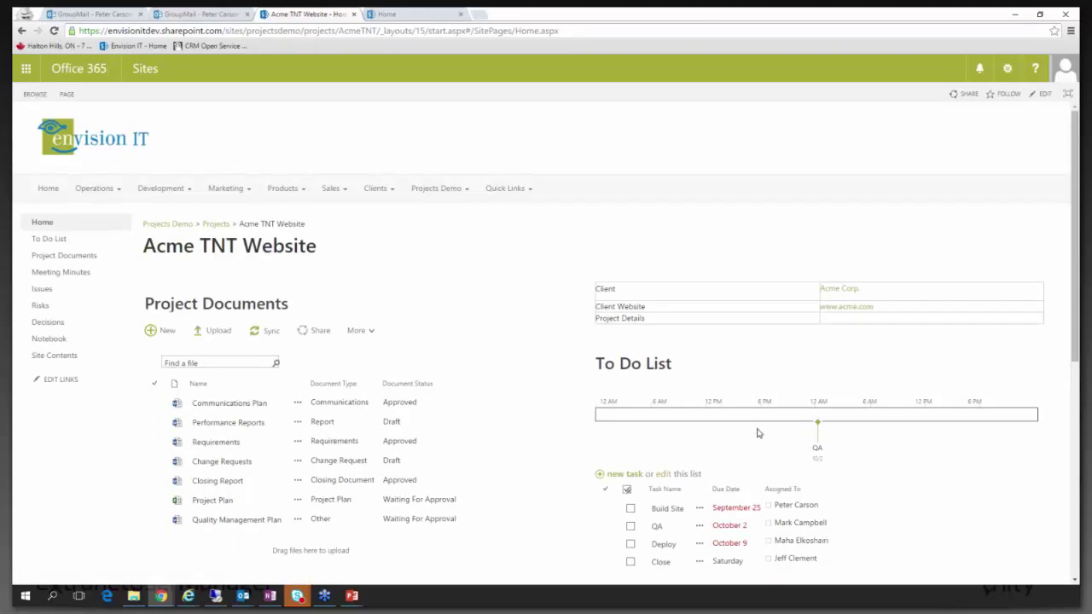
click(468, 347)
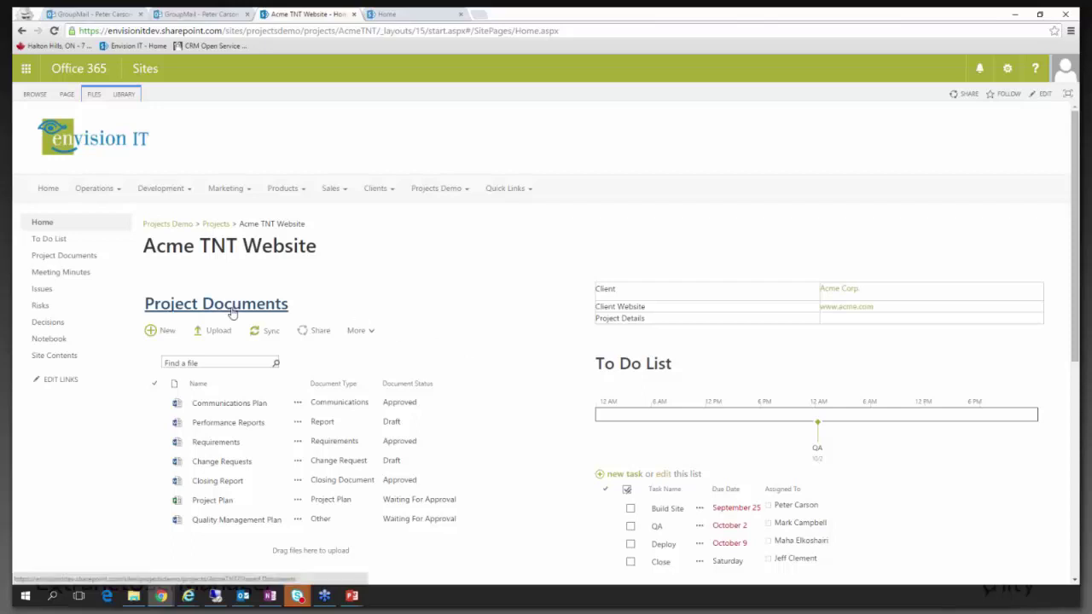
scroll(445, 374, down, 2)
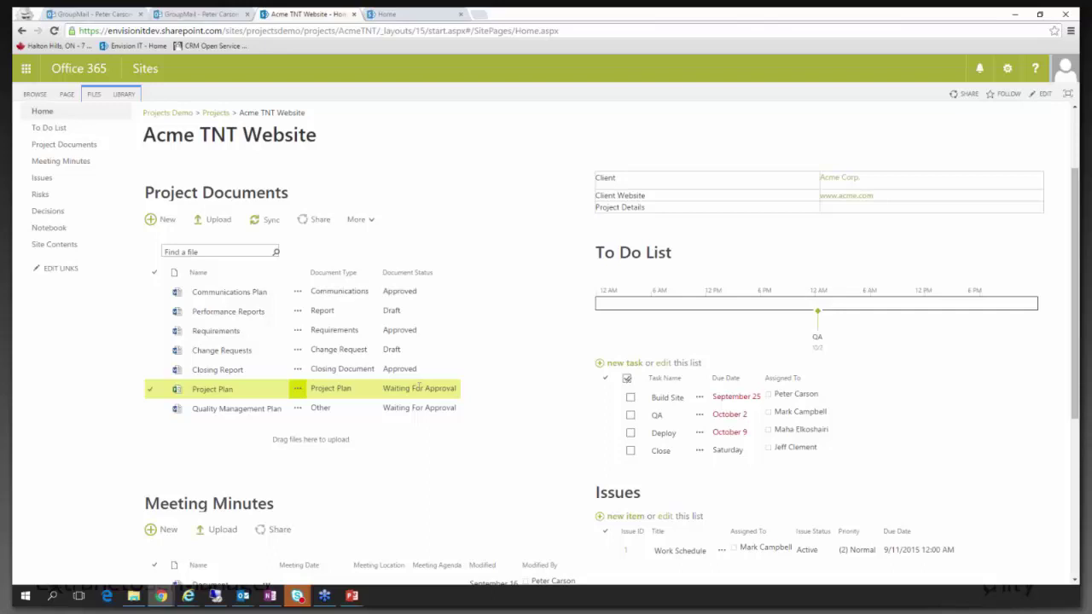
click(160, 223)
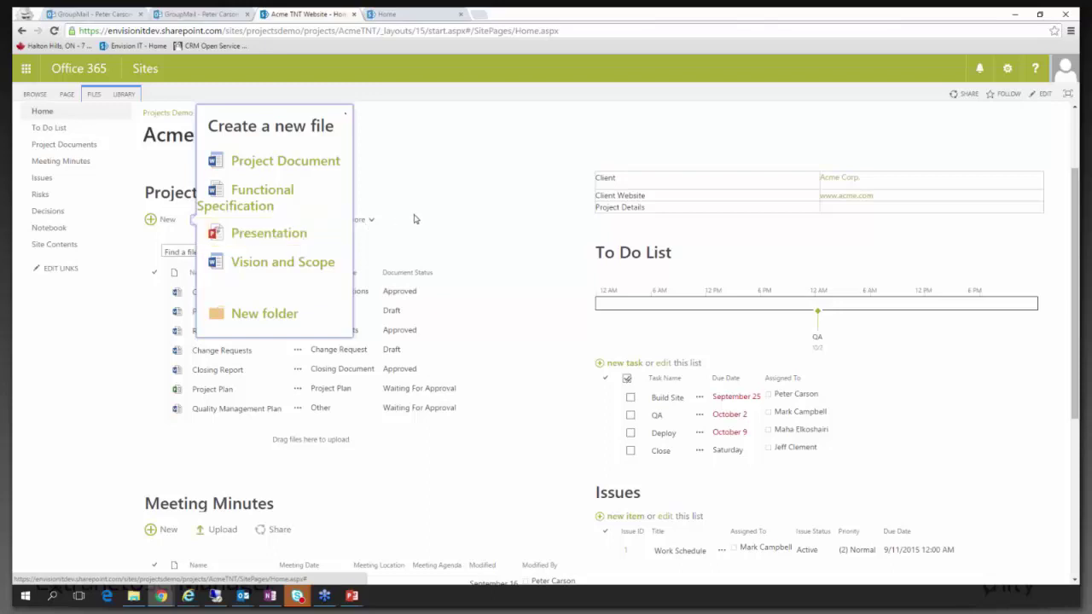
click(350, 311)
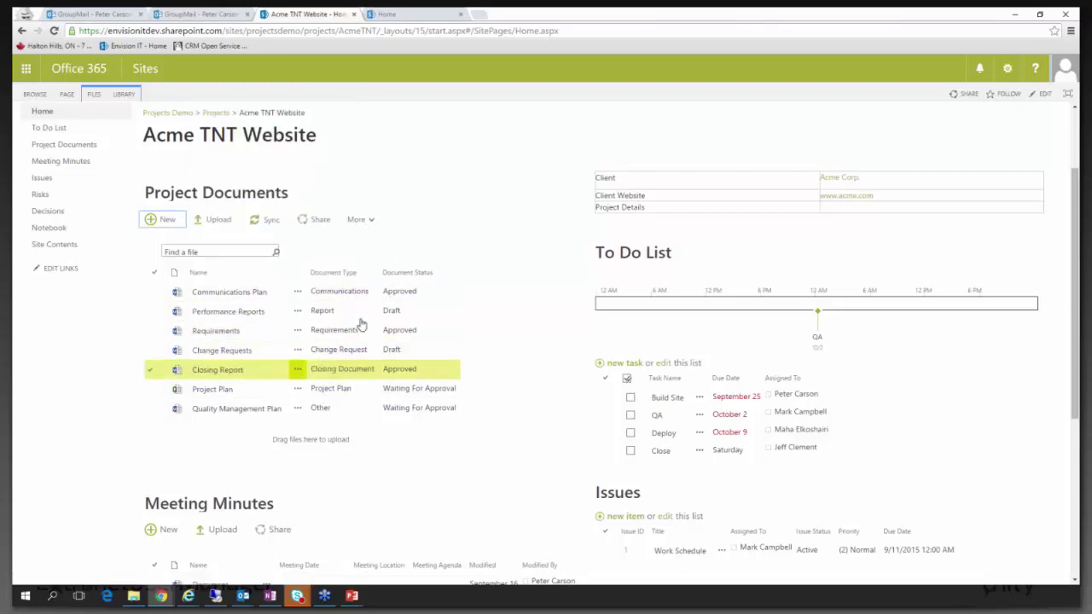
click(237, 335)
click(269, 346)
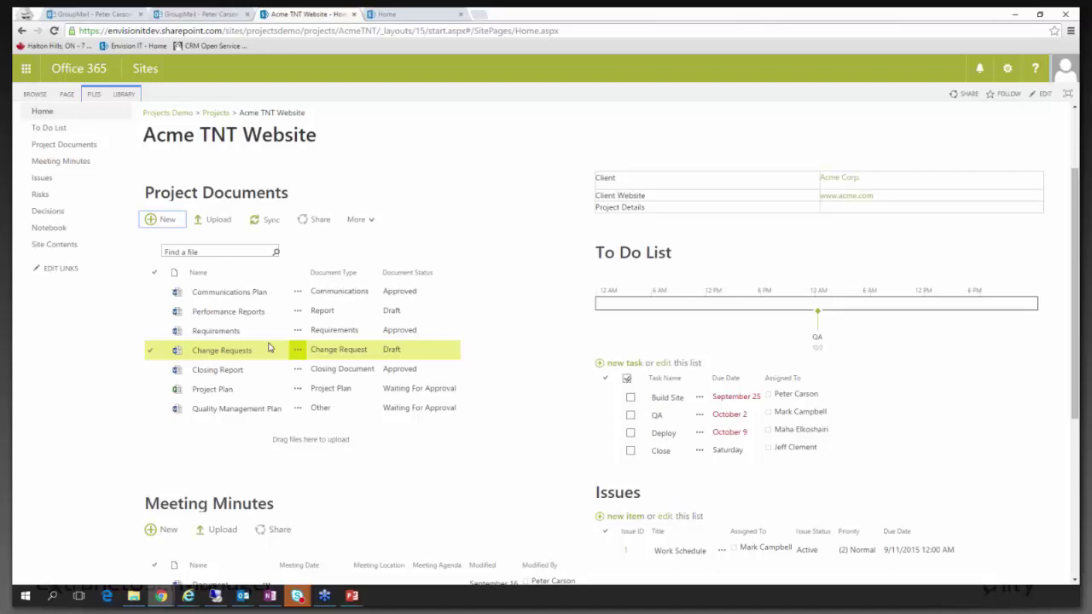
click(350, 314)
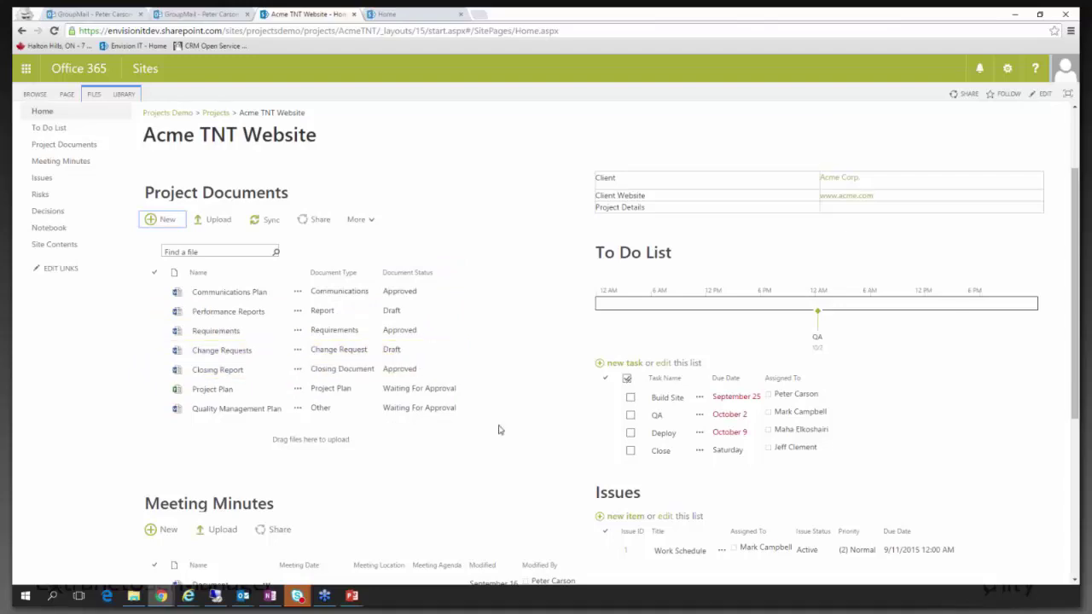
scroll(499, 429, down, 3)
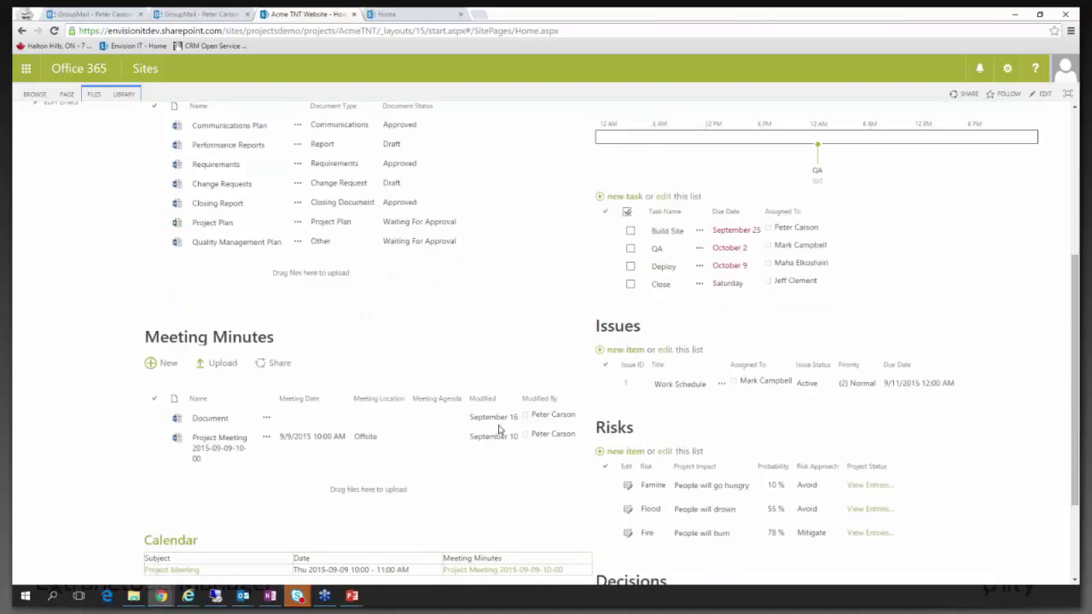
scroll(499, 430, down, 1)
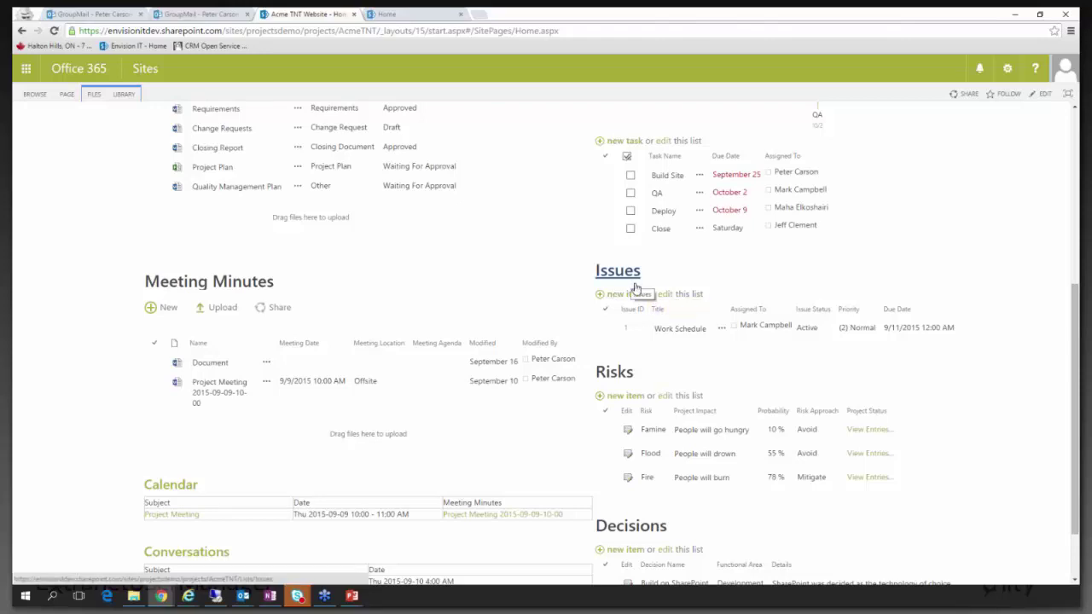
click(708, 339)
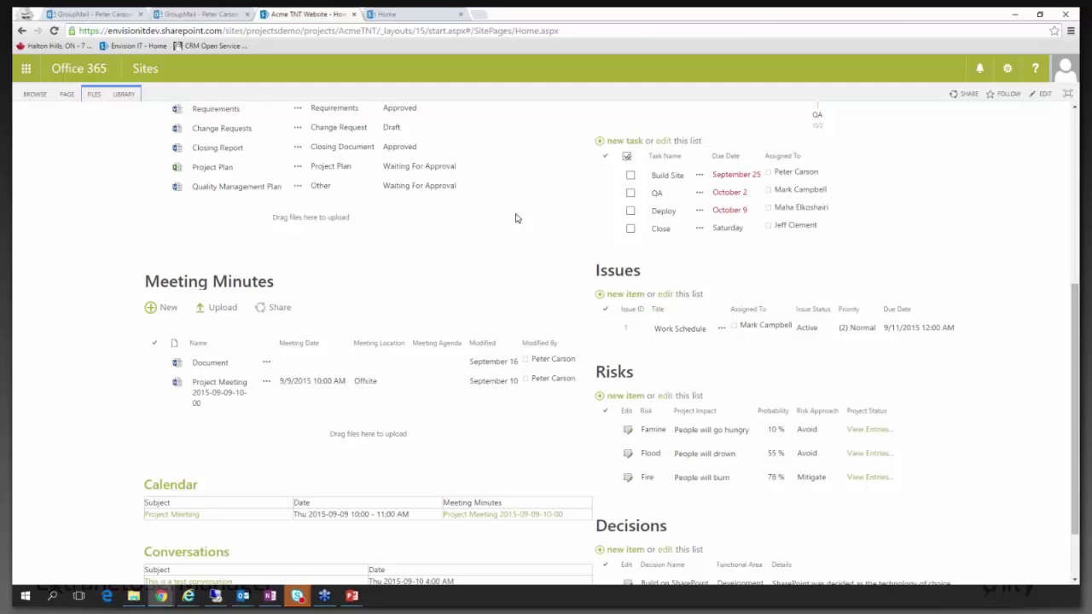
scroll(533, 238, down, 1)
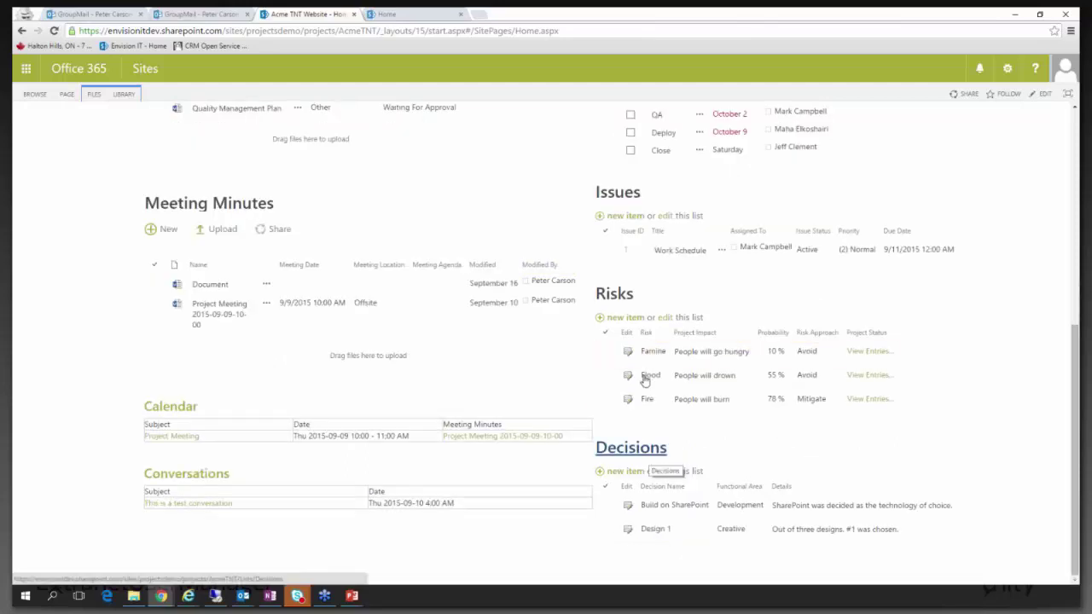
scroll(645, 382, up, 3)
scroll(644, 382, down, 1)
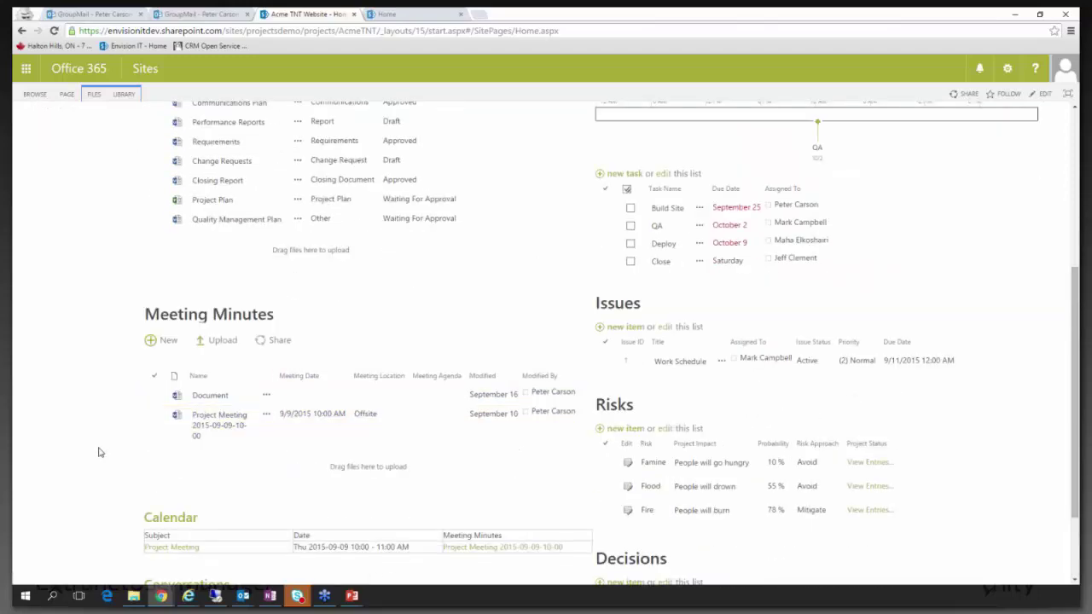
scroll(98, 452, down, 1)
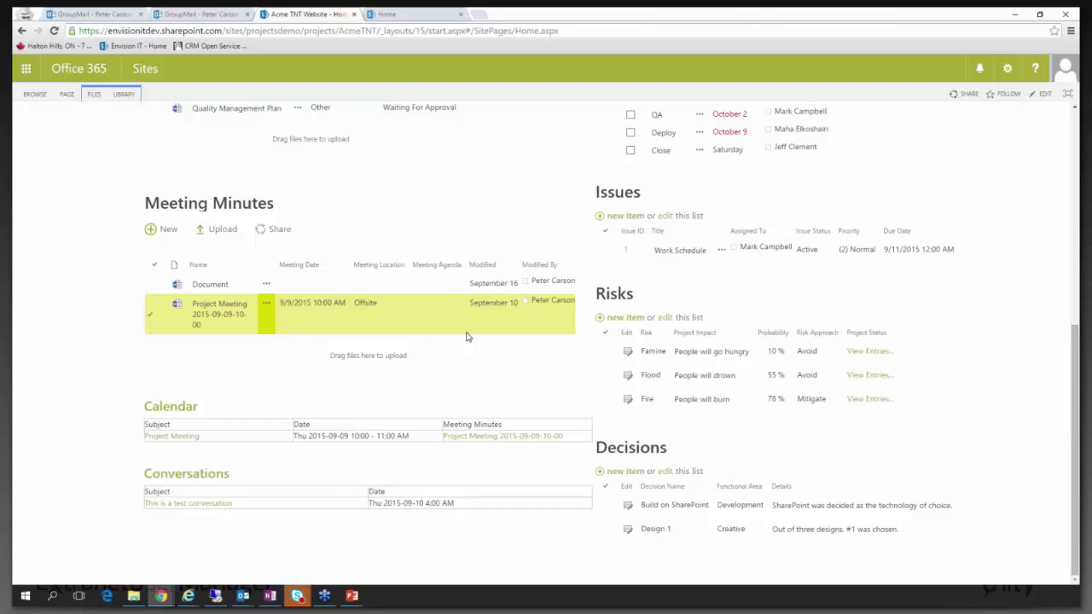
Step: View the 2015-09-09 Project Meeting event in Outlook, then close it to return to the site
click(457, 341)
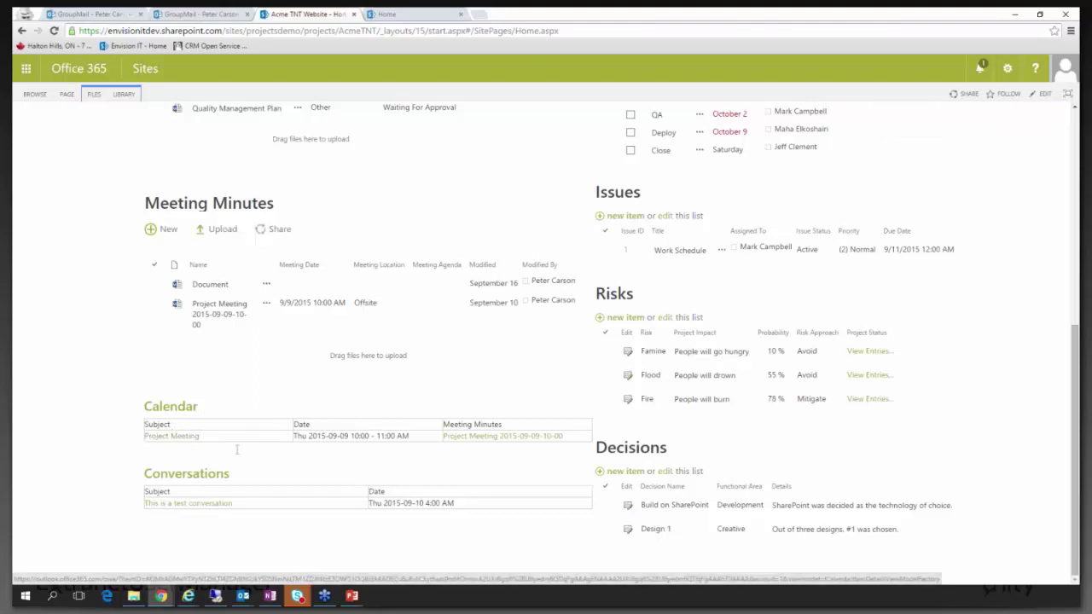
click(181, 444)
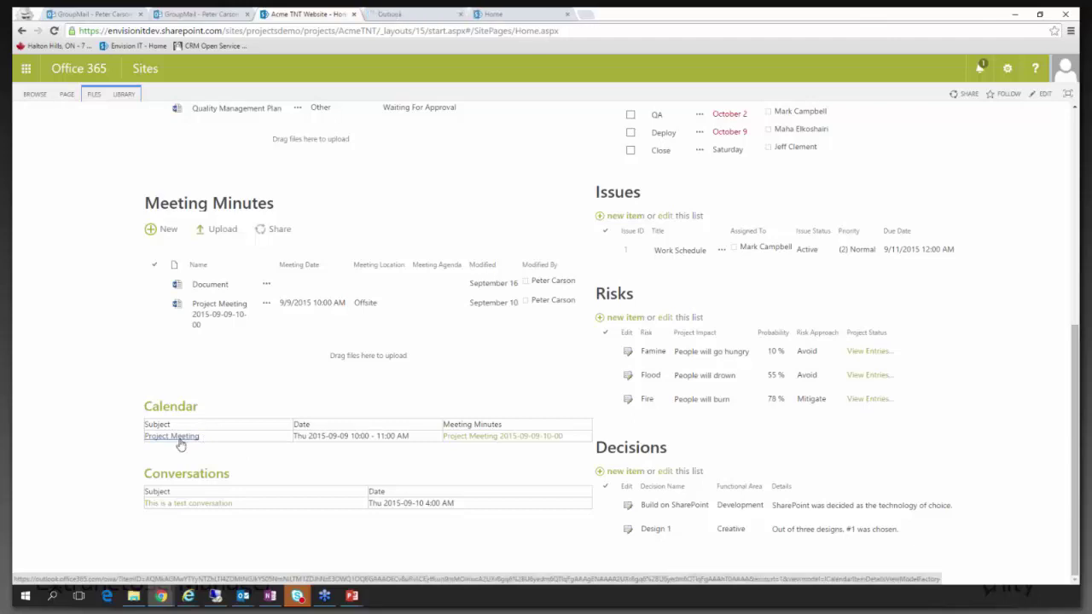
click(398, 14)
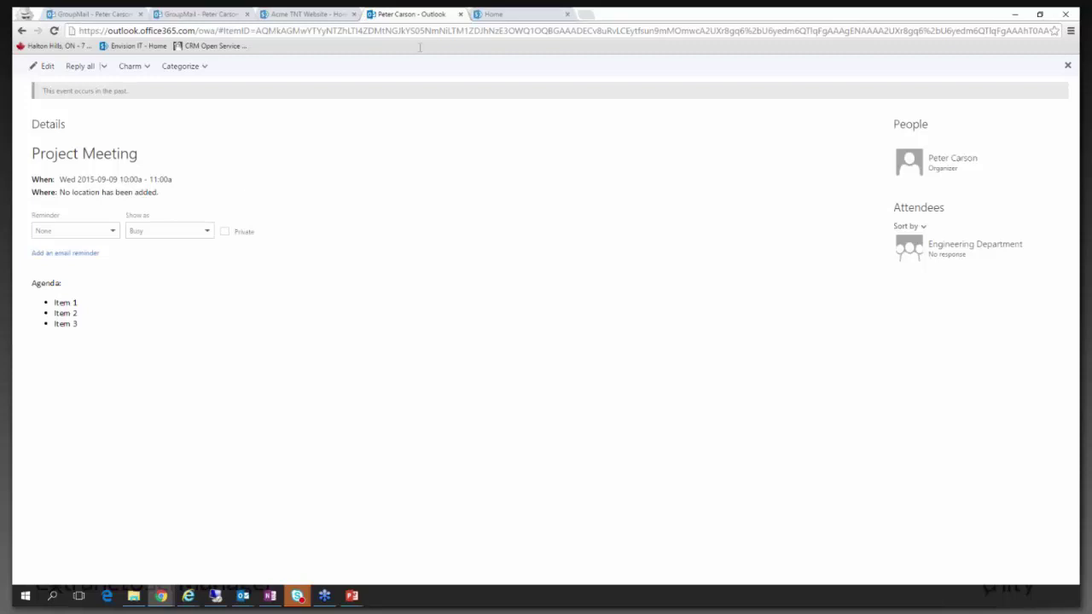
click(460, 14)
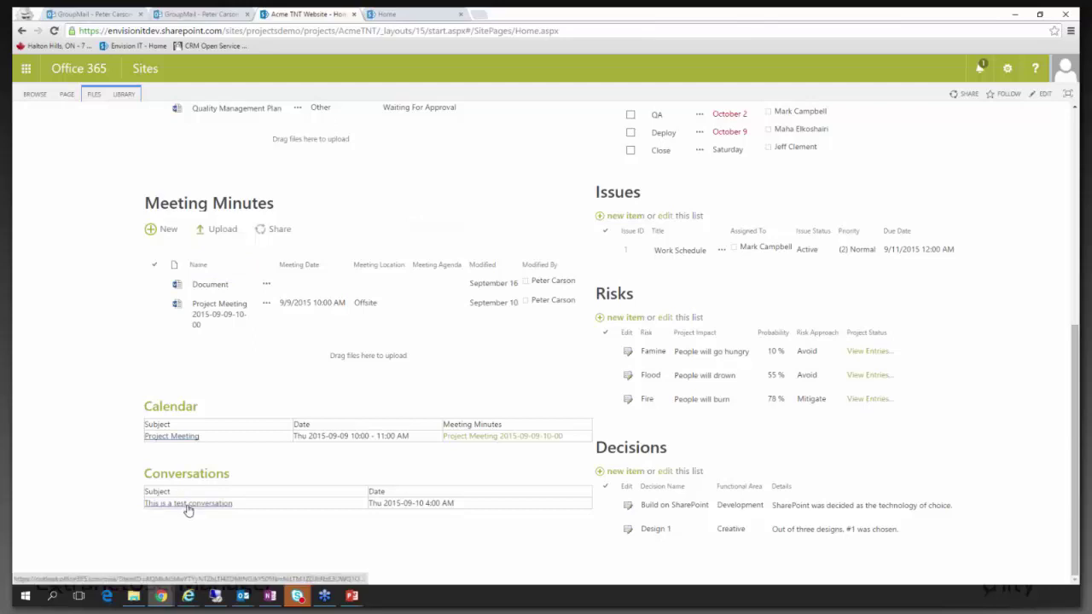
click(188, 504)
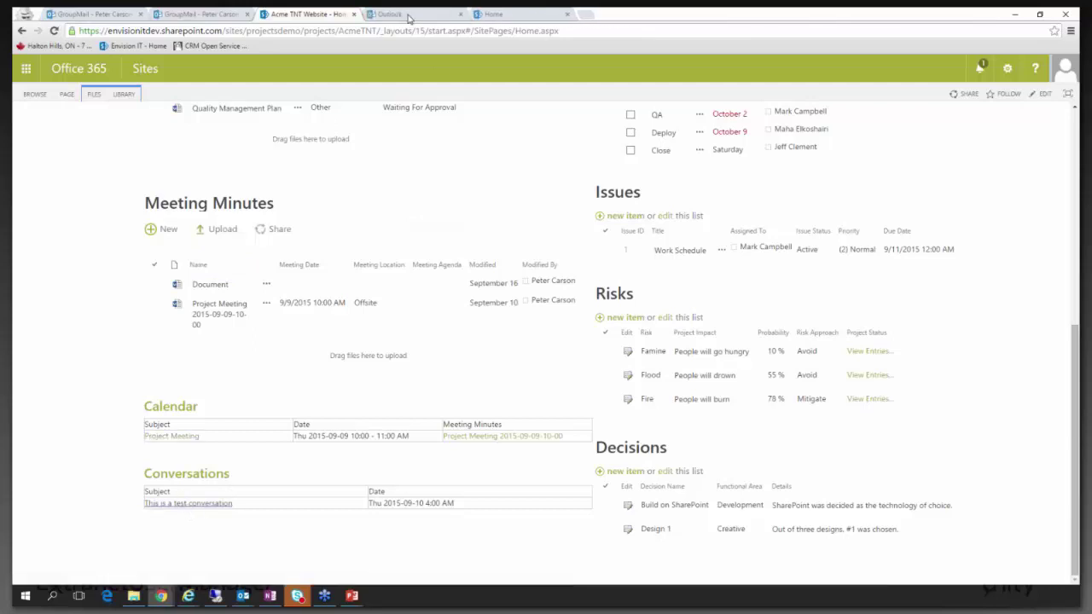
click(408, 15)
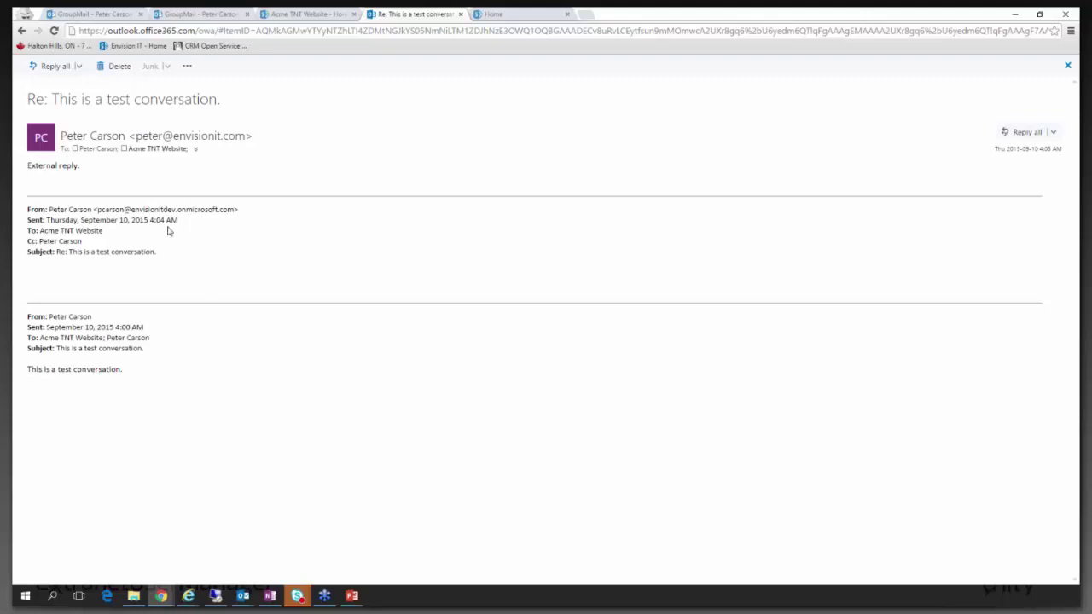
click(460, 14)
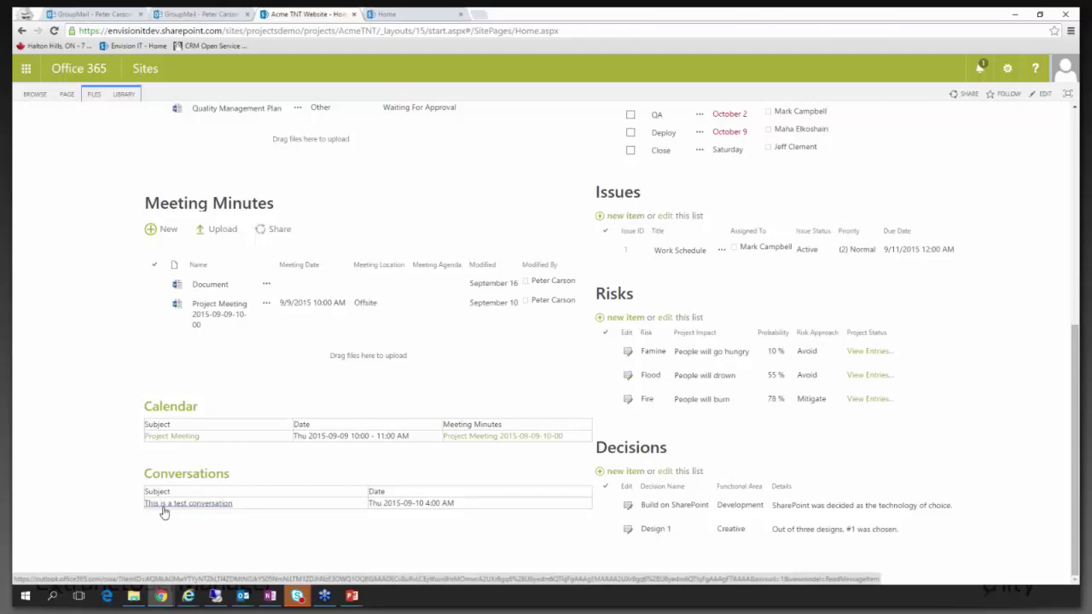
click(113, 478)
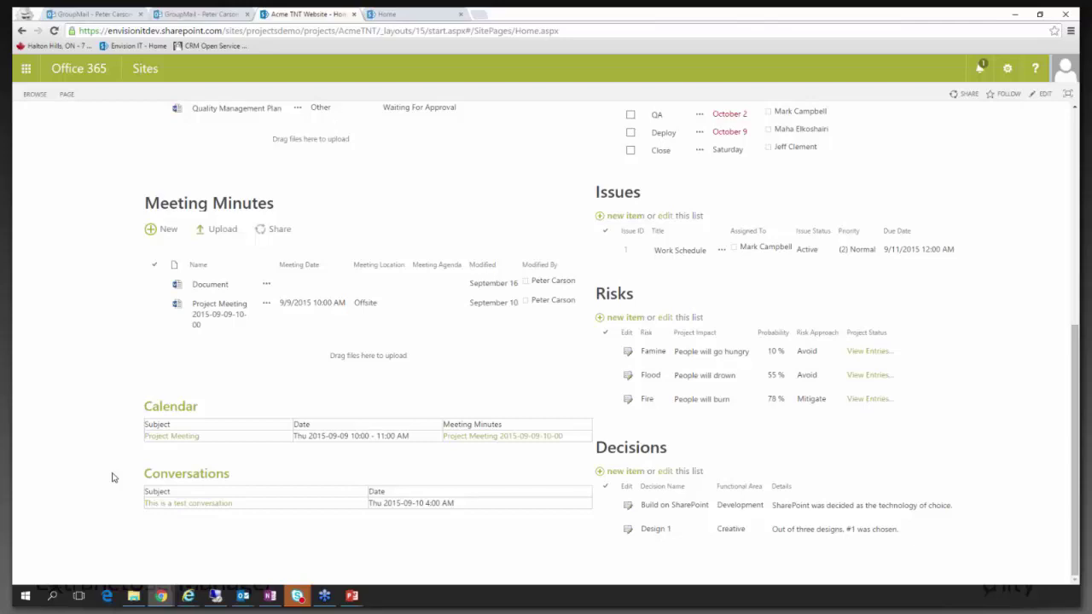
middle_click(483, 438)
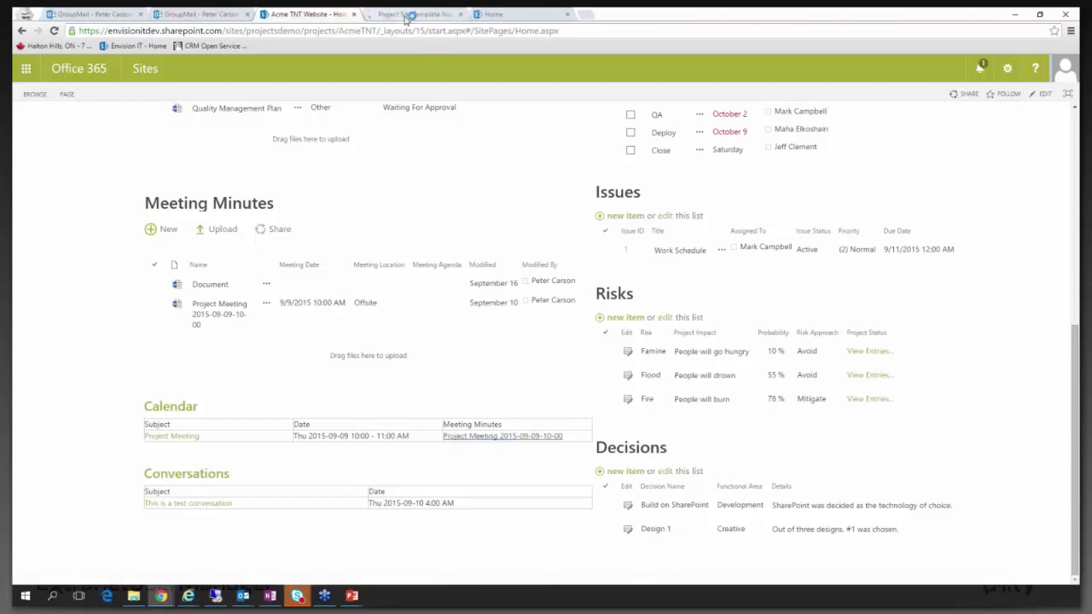
Step: Show the Project Meeting notes page and select the details from Meeting Date to Notes
click(407, 15)
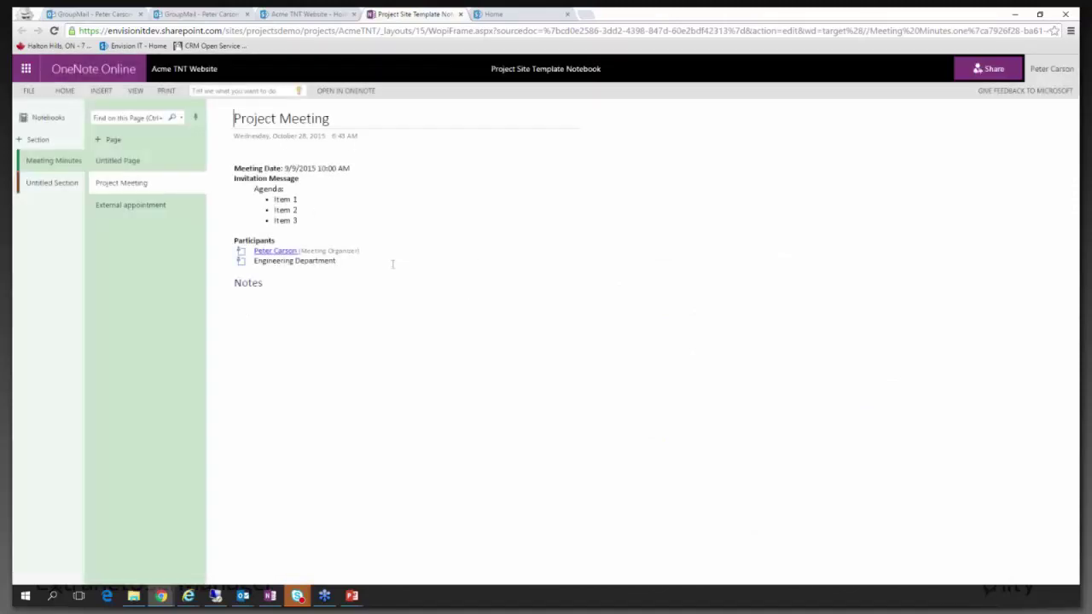
click(337, 285)
drag(218, 244, 207, 171)
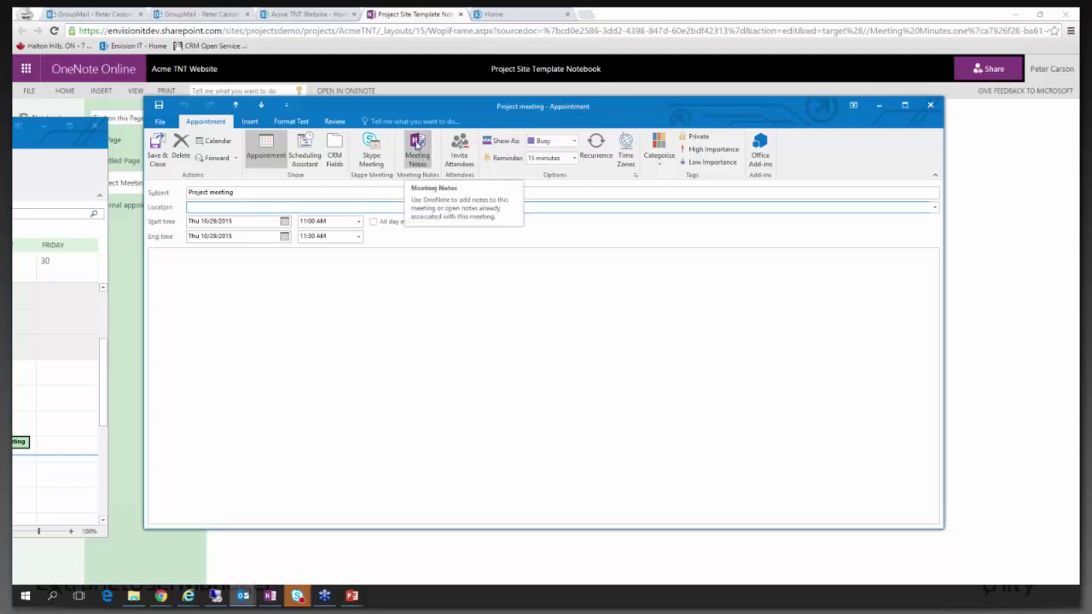
Step: Check the Meeting Notes options, dismiss them without linking, and close the Project meeting appointment
click(416, 145)
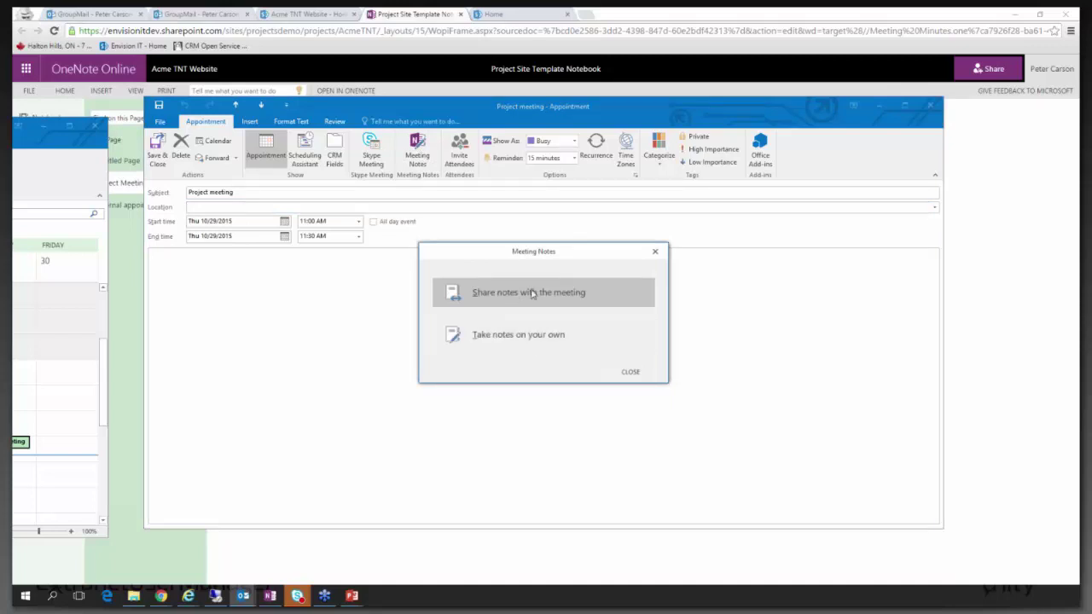
click(631, 372)
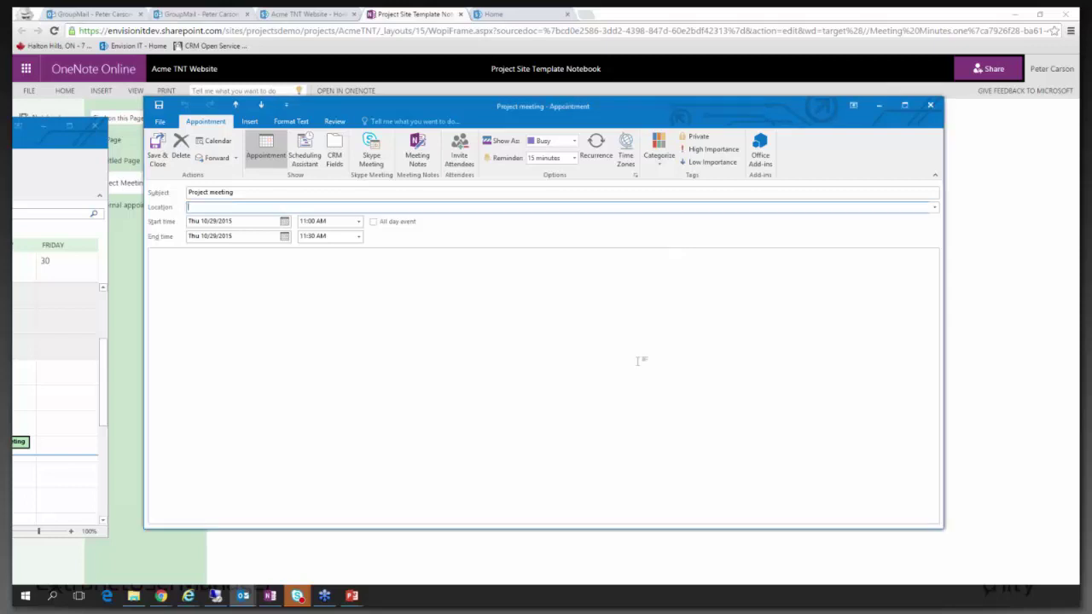
click(931, 106)
click(499, 263)
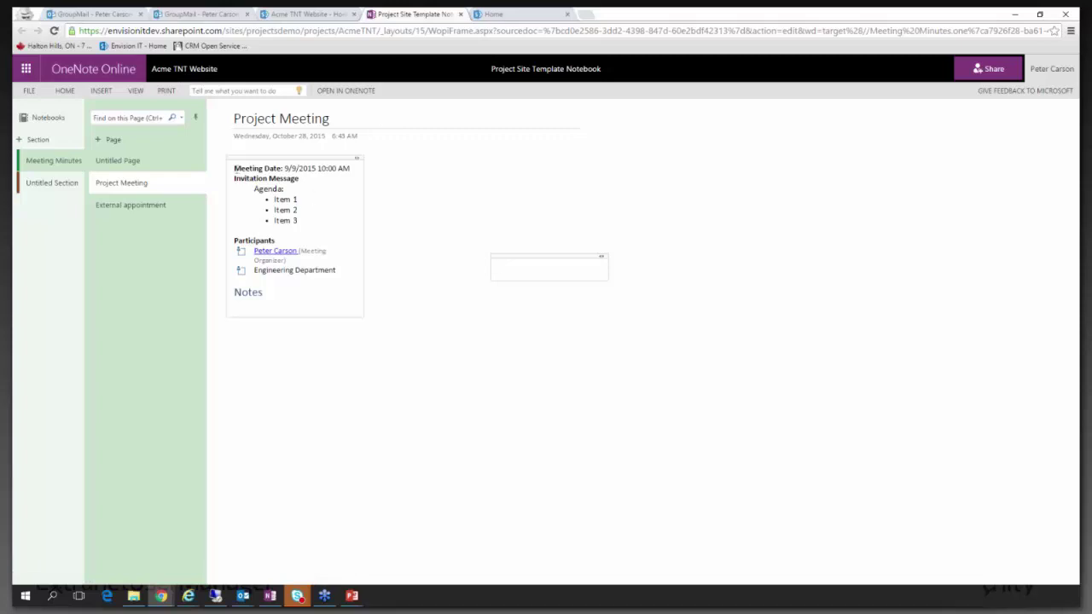
Step: Type three sample lines 'dadsasd', 'asda' and 'asd' under the Notes heading
drag(235, 168, 326, 170)
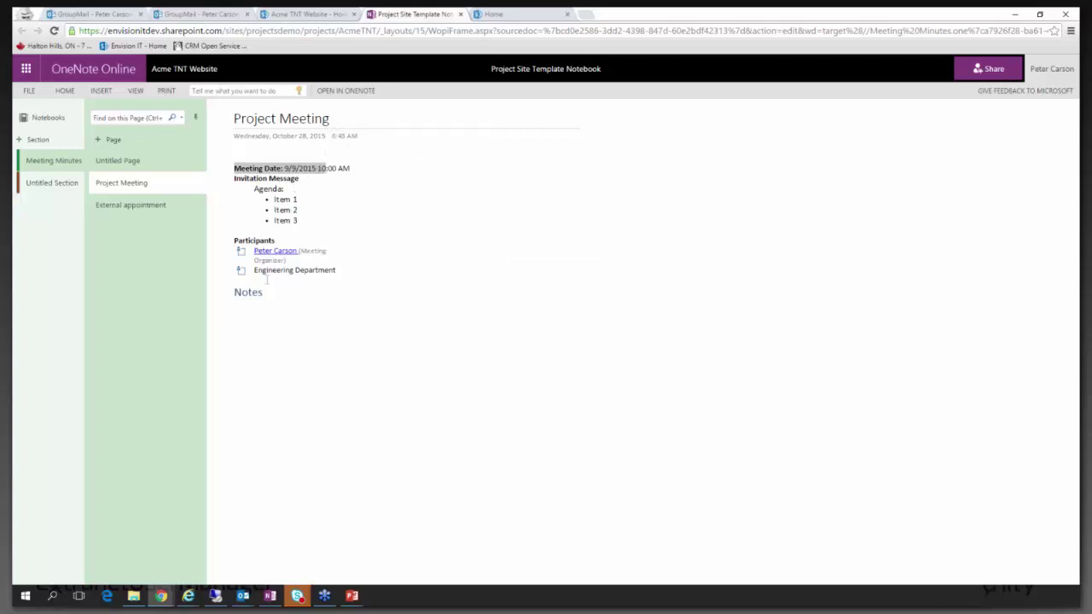
click(250, 307)
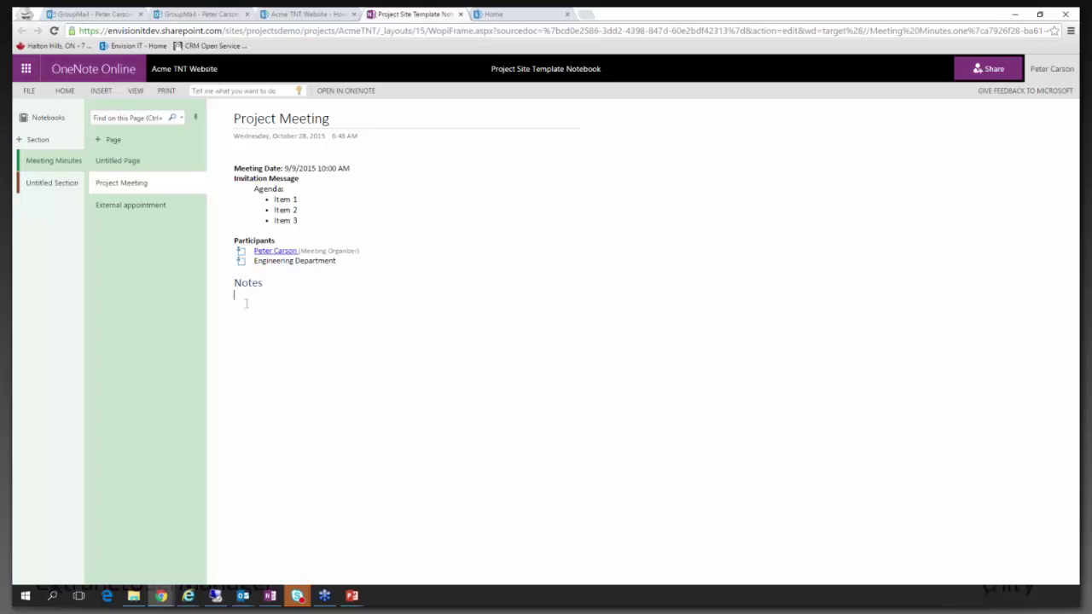
text(dadsasd)
key(Return)
key(Return)
text(asda)
key(Return)
key(Return)
text(asd)
key(Return)
Step: Review the Acme TNT Website site page, then switch back to the presentation slides
click(297, 13)
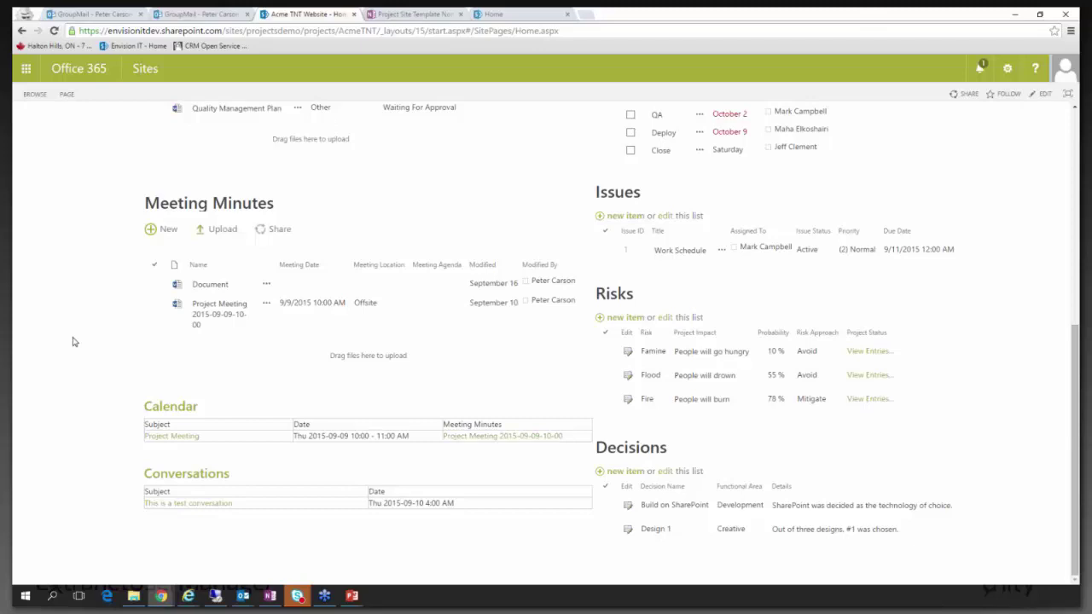
scroll(72, 341, up, 5)
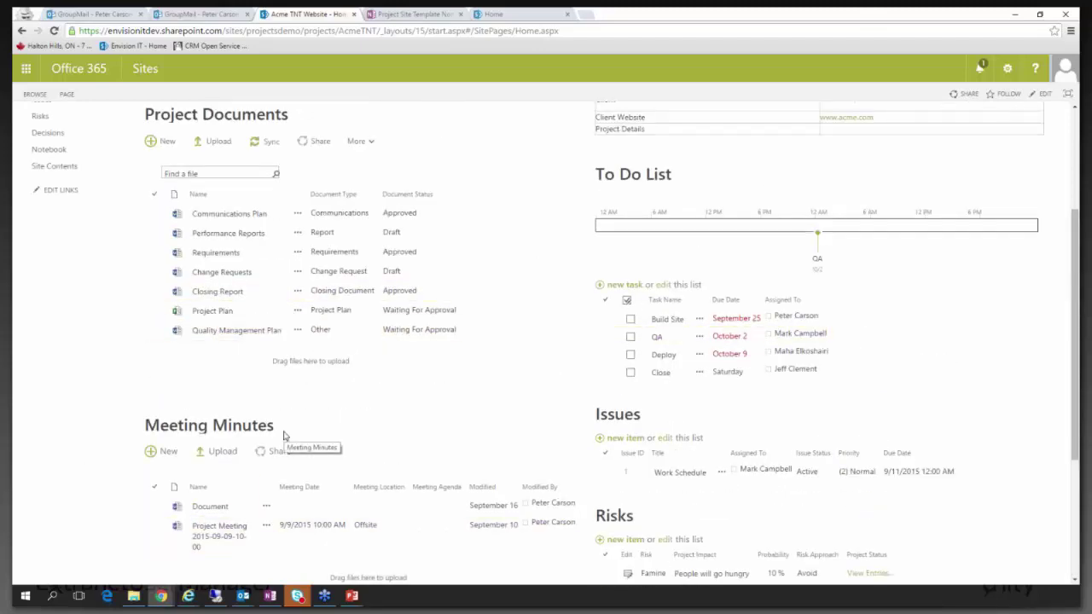
scroll(285, 439, down, 5)
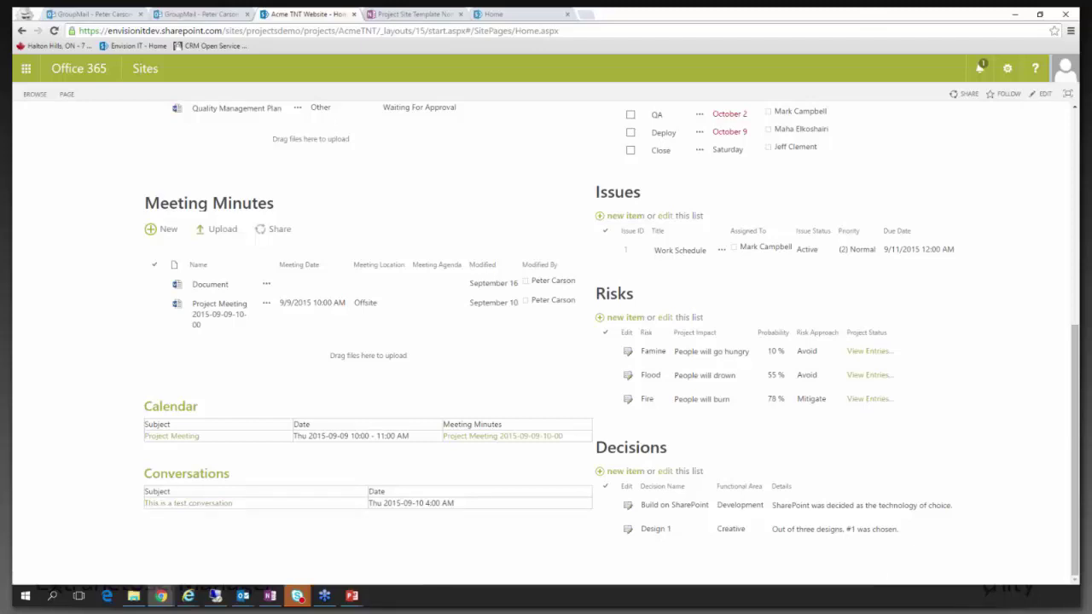
key(alt+Tab)
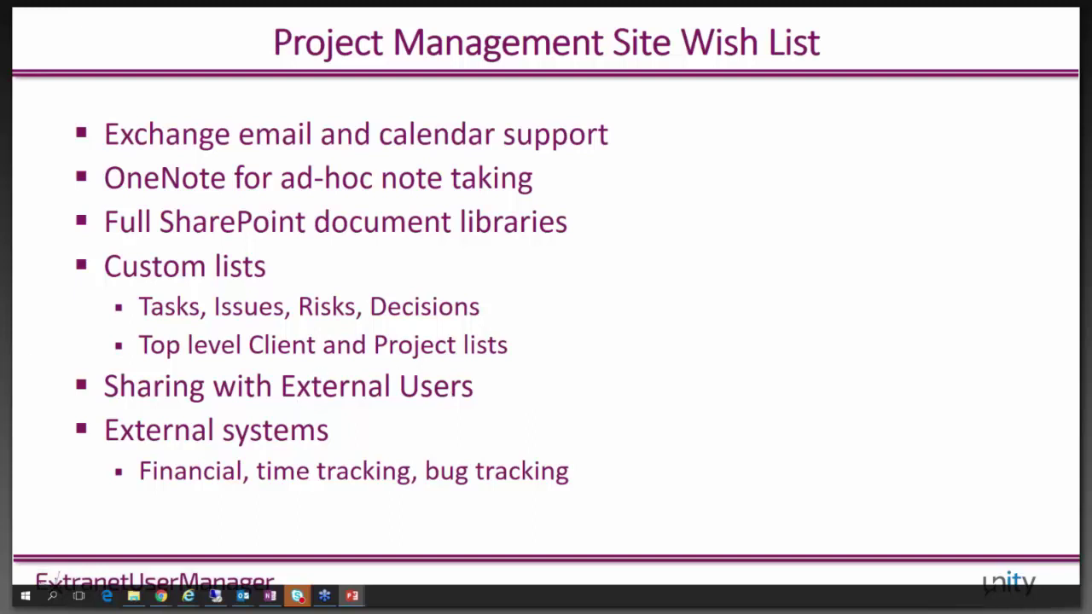
Step: Advance the slideshow to the Governance and Permissions section slide
key(Right)
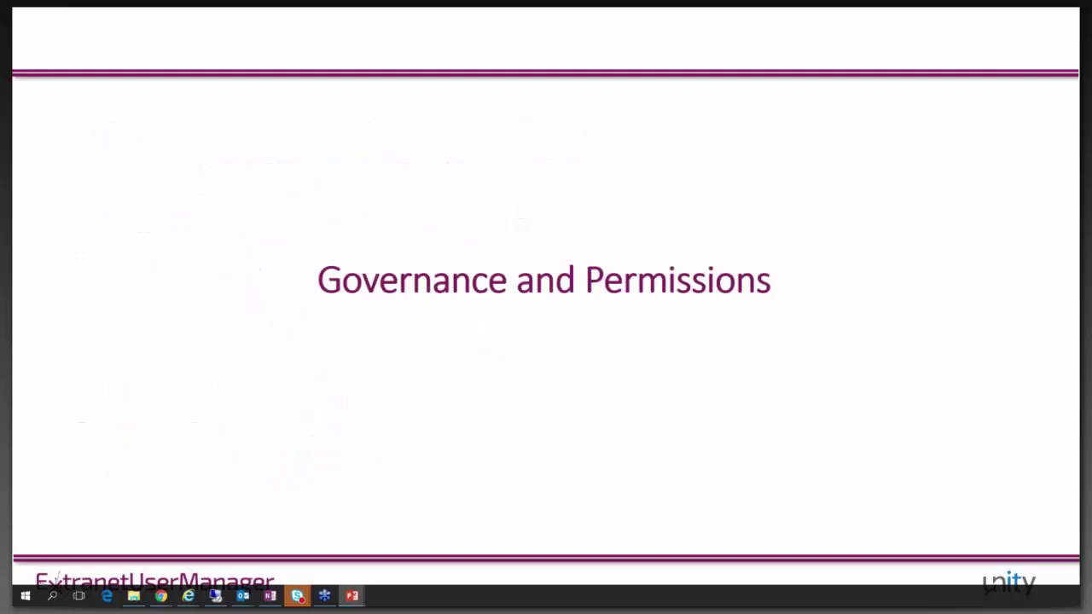